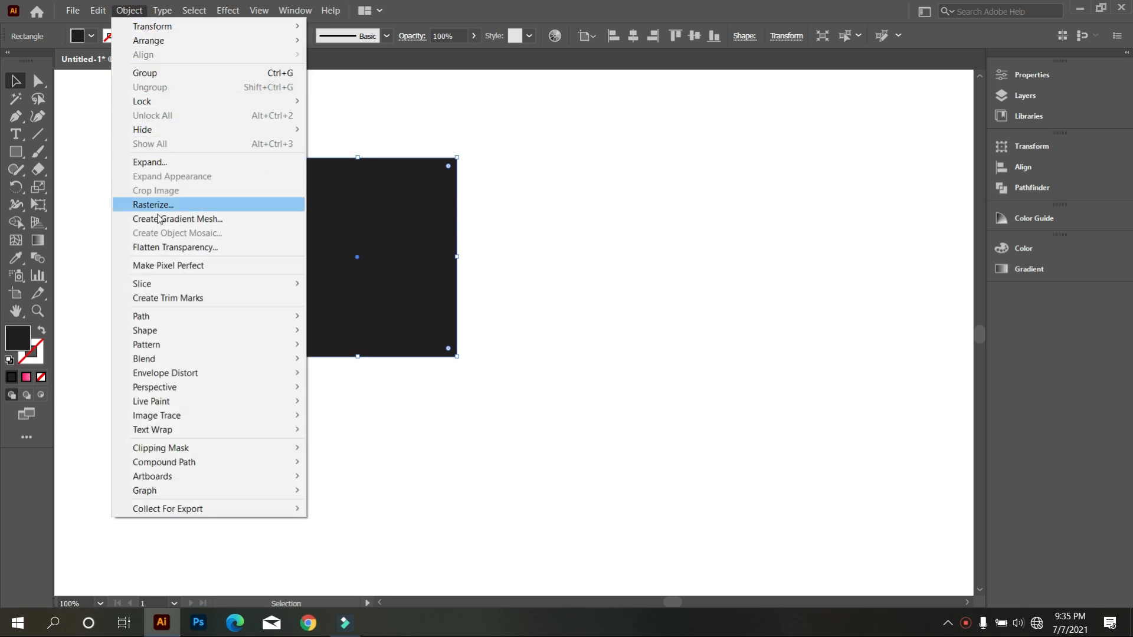
Split the black square into a grid of 4 rows and 1 column
mouse_move(160, 318)
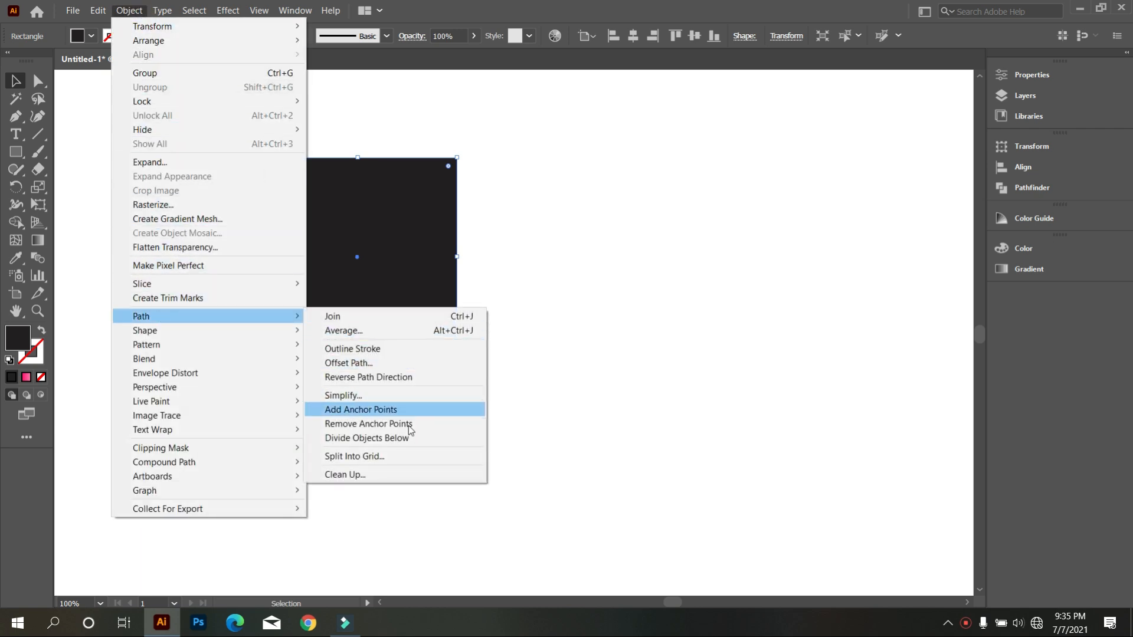
click(412, 455)
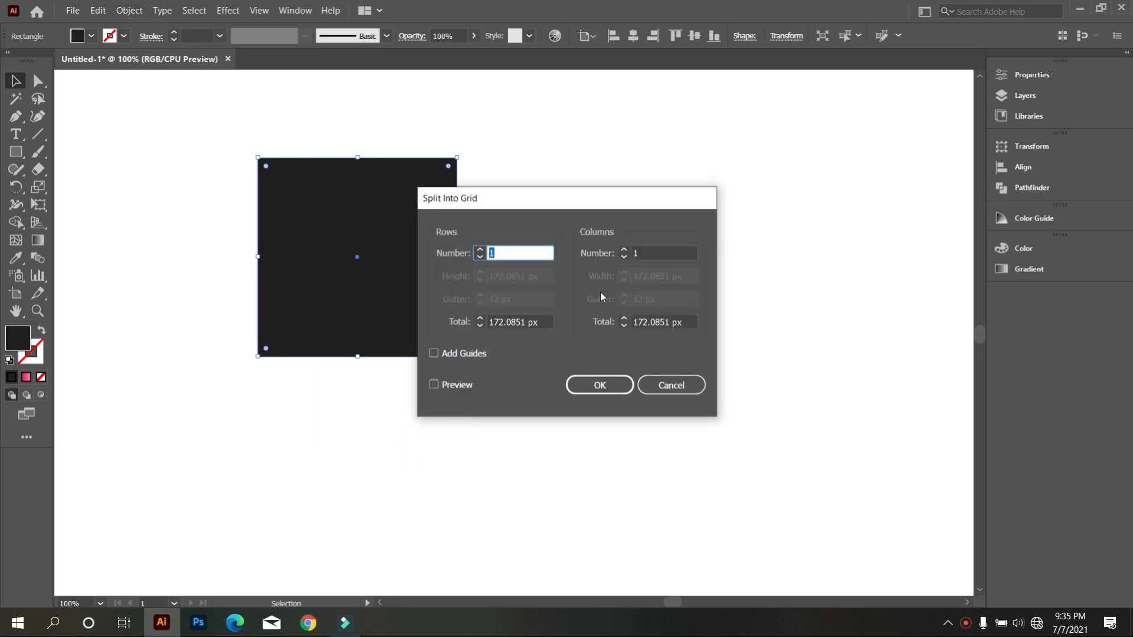
text(3)
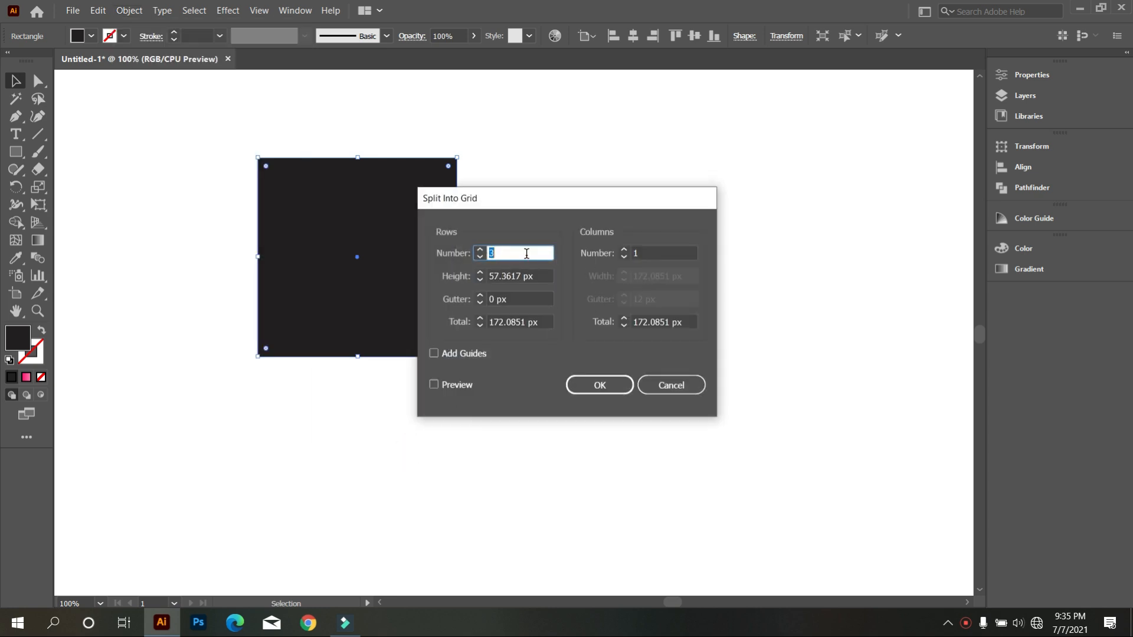
click(587, 386)
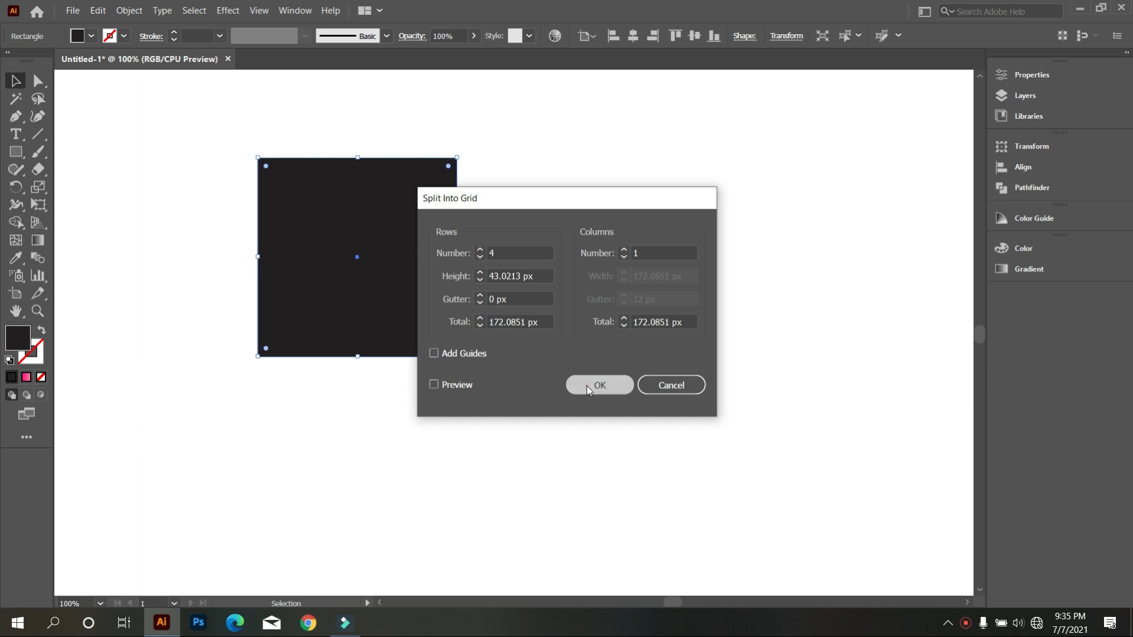
click(572, 360)
Delete the upper three strips of the split square and move the remaining strip up toward the artboard's centre
drag(336, 122, 422, 281)
key(Delete)
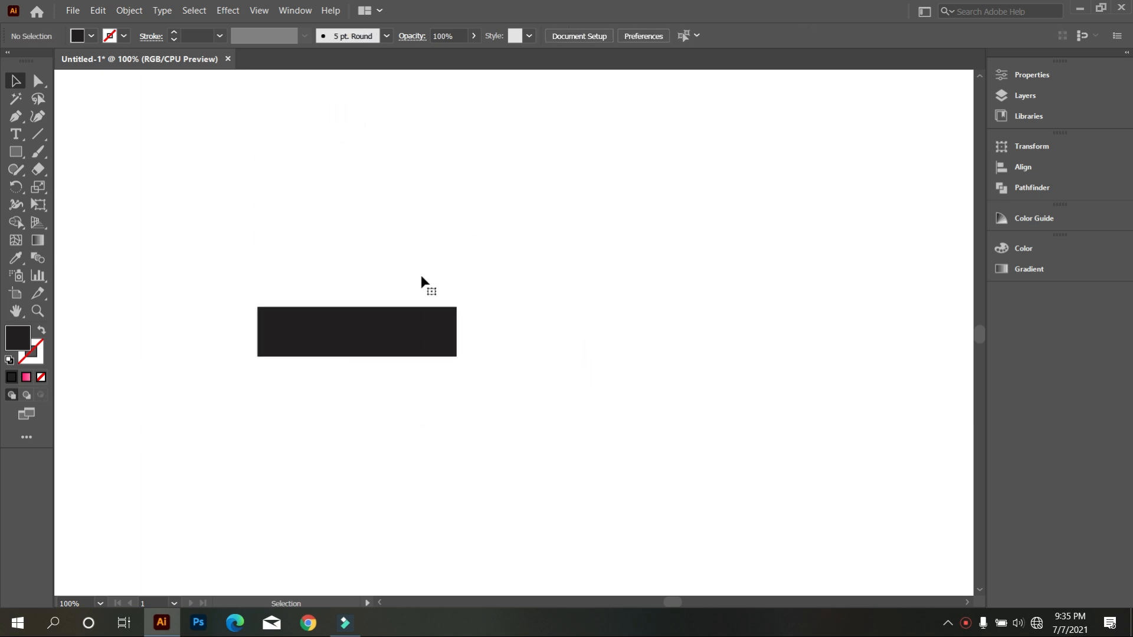
drag(401, 343, 476, 311)
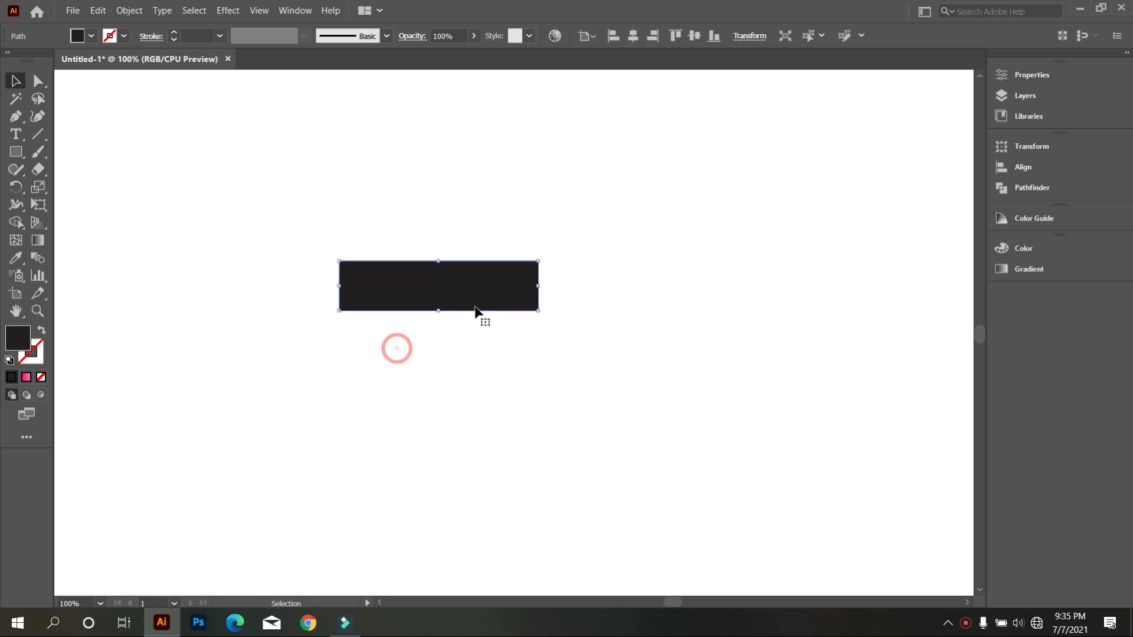
scroll(460, 307, up, 1)
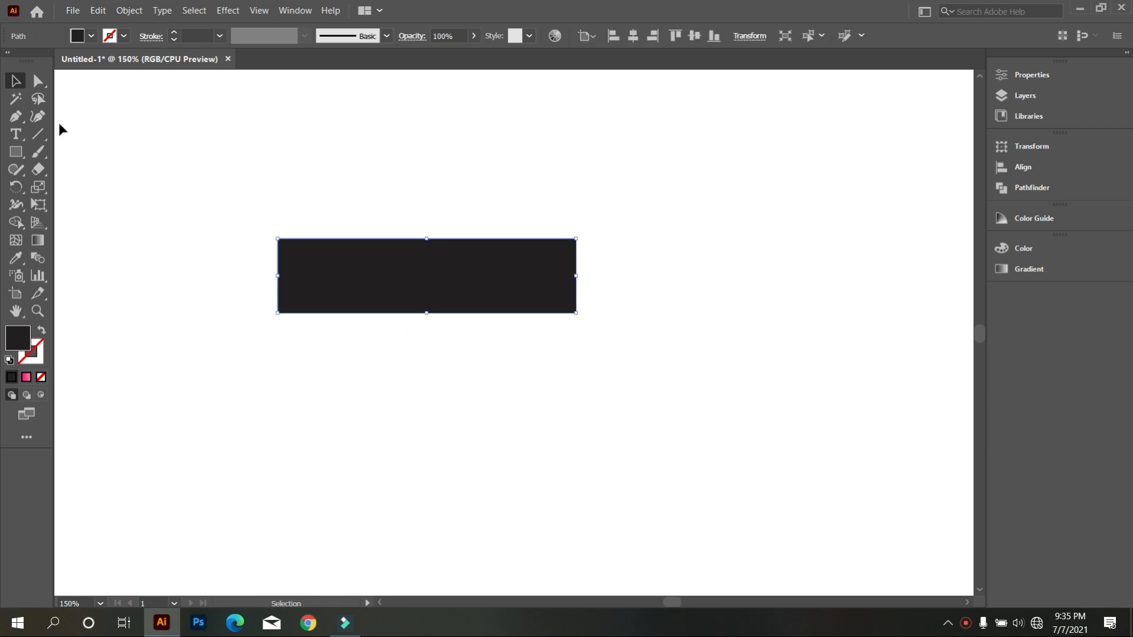
Round only the strip's lower-left and upper-right corners to a radius of about 43 px and deselect it
click(37, 81)
click(286, 248)
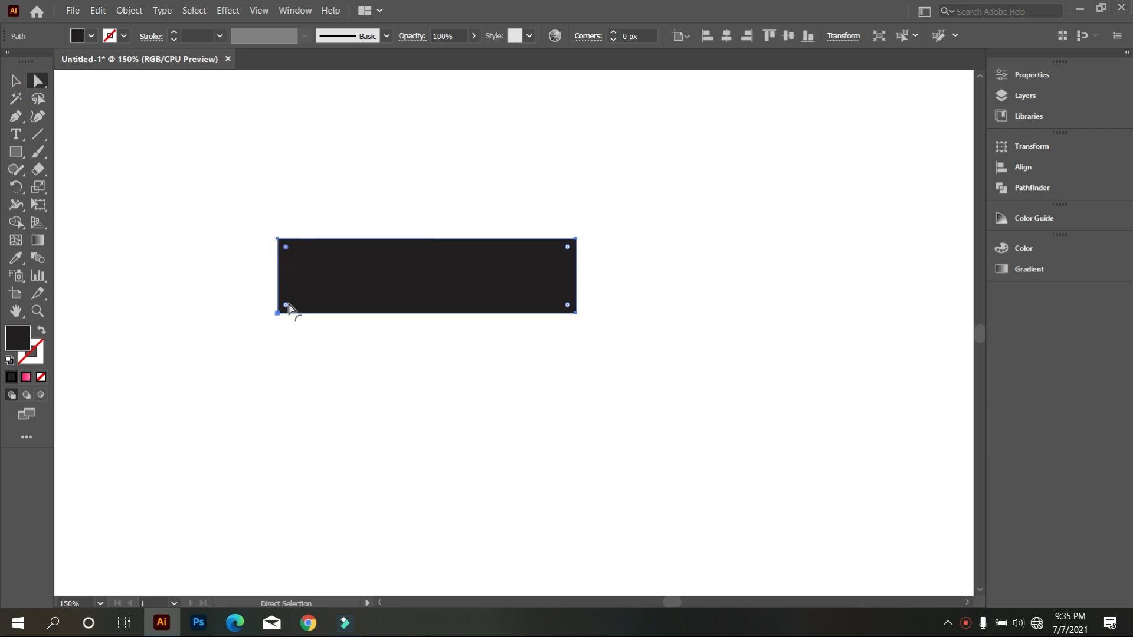
click(243, 273)
click(299, 271)
drag(568, 248, 350, 355)
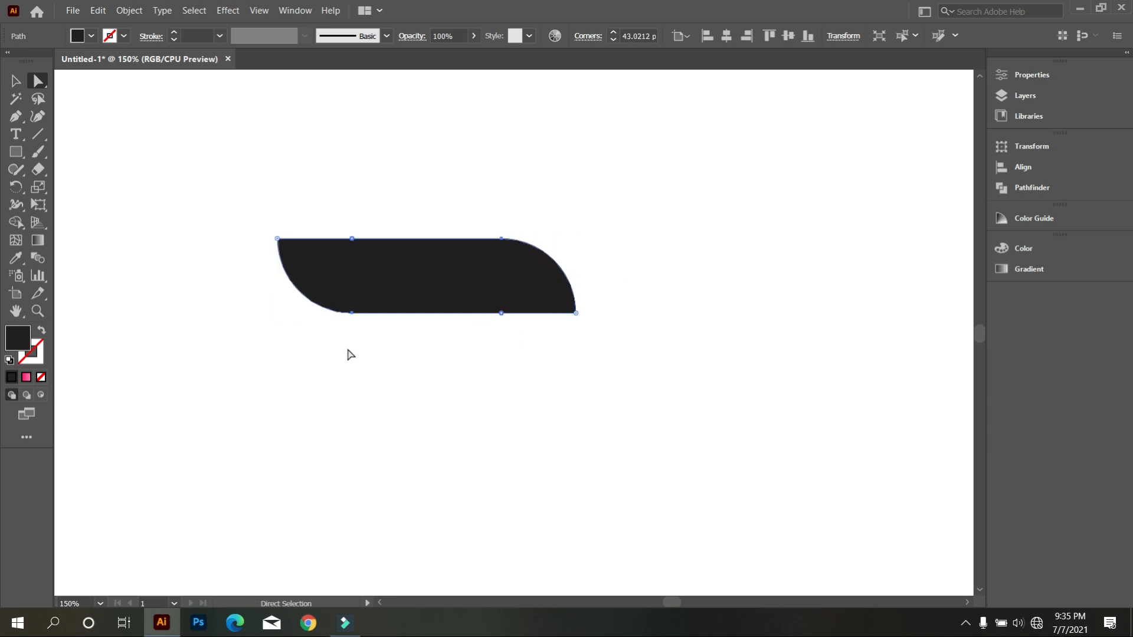
click(16, 81)
click(253, 197)
scroll(398, 269, down, 2)
scroll(397, 269, up, 2)
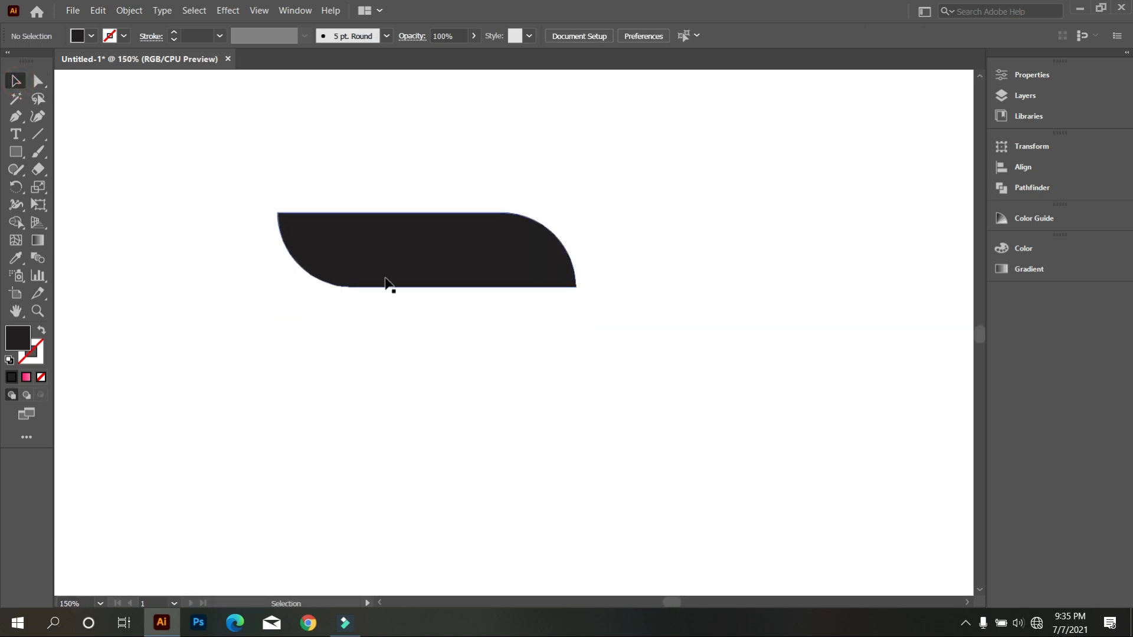
scroll(388, 284, down, 1)
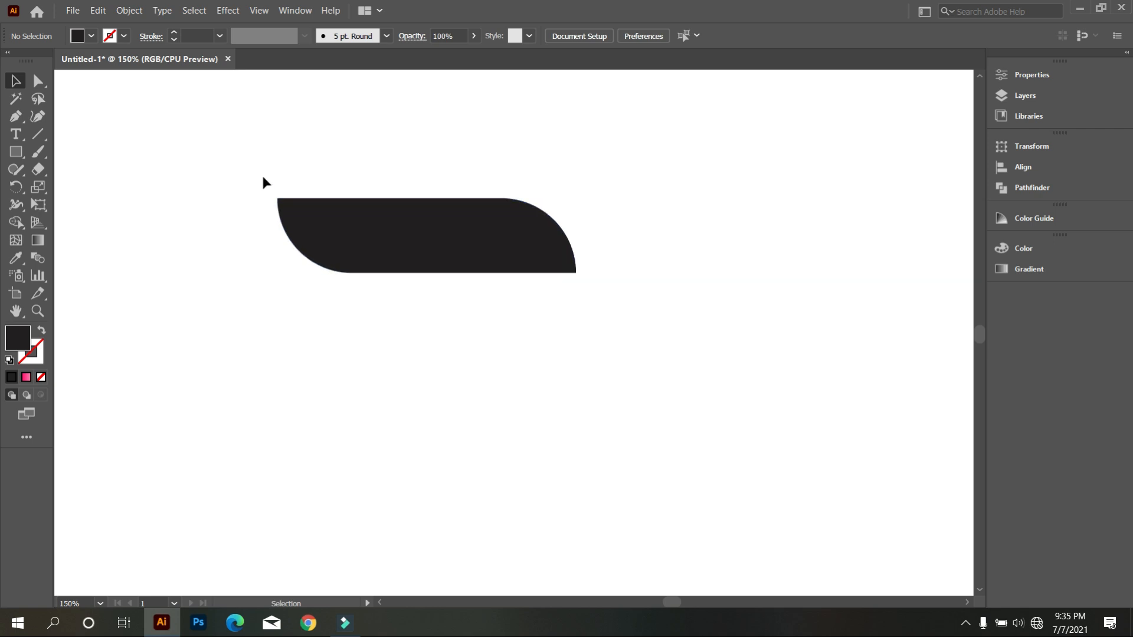
Make a reflected copy of the rounded strip across the vertical axis and place it directly below the original
click(407, 239)
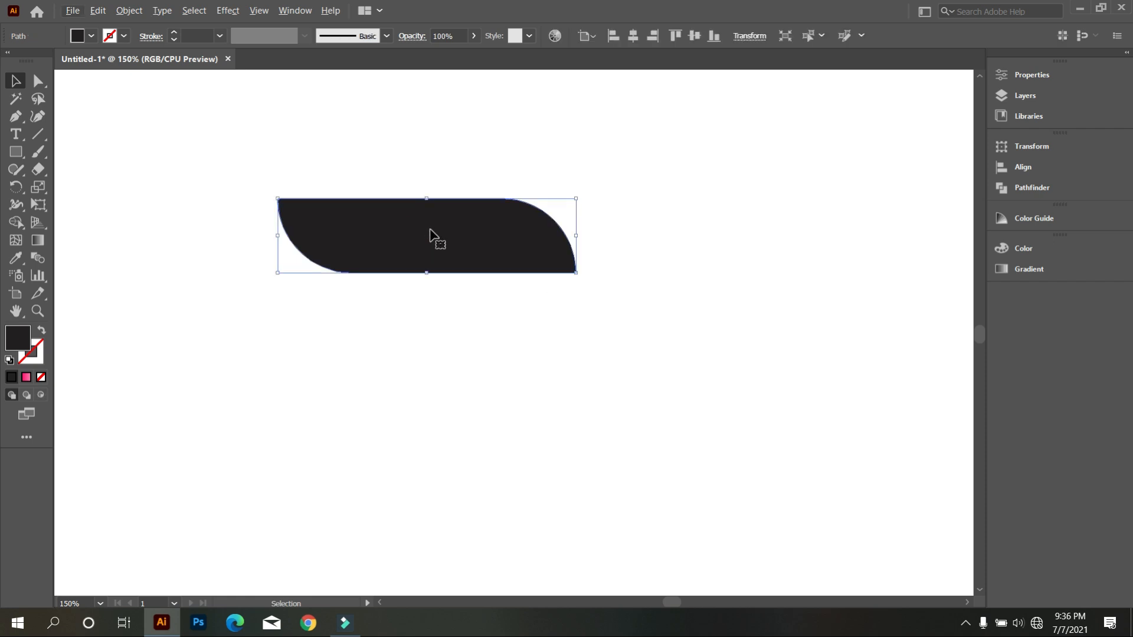
right_click(433, 234)
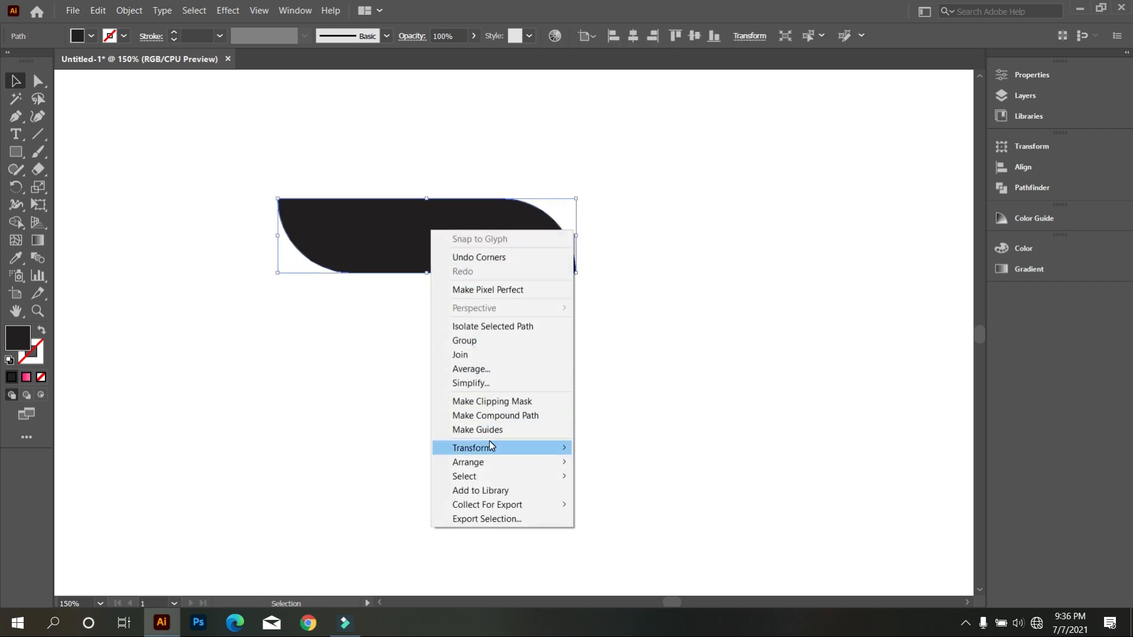
mouse_move(489, 448)
click(608, 495)
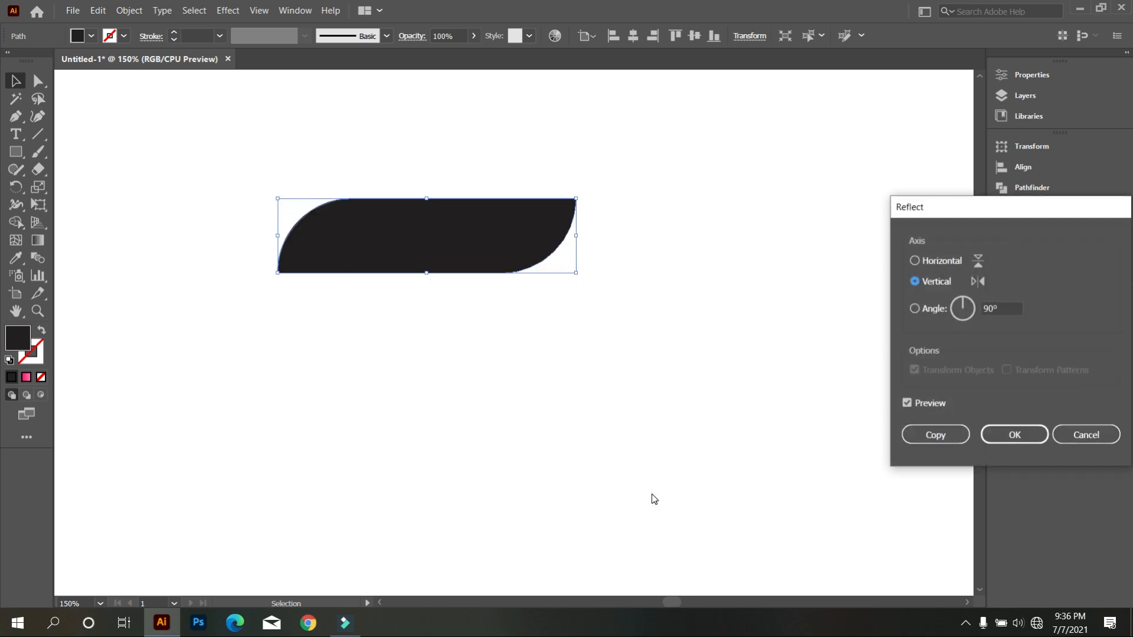
click(957, 434)
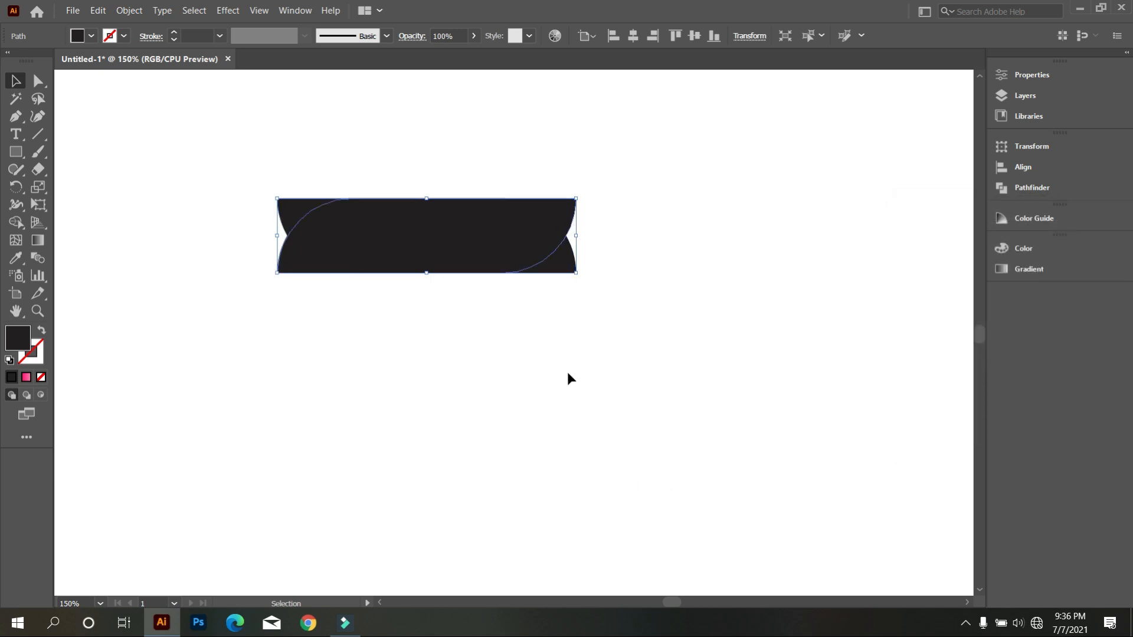
drag(485, 250, 485, 325)
click(501, 398)
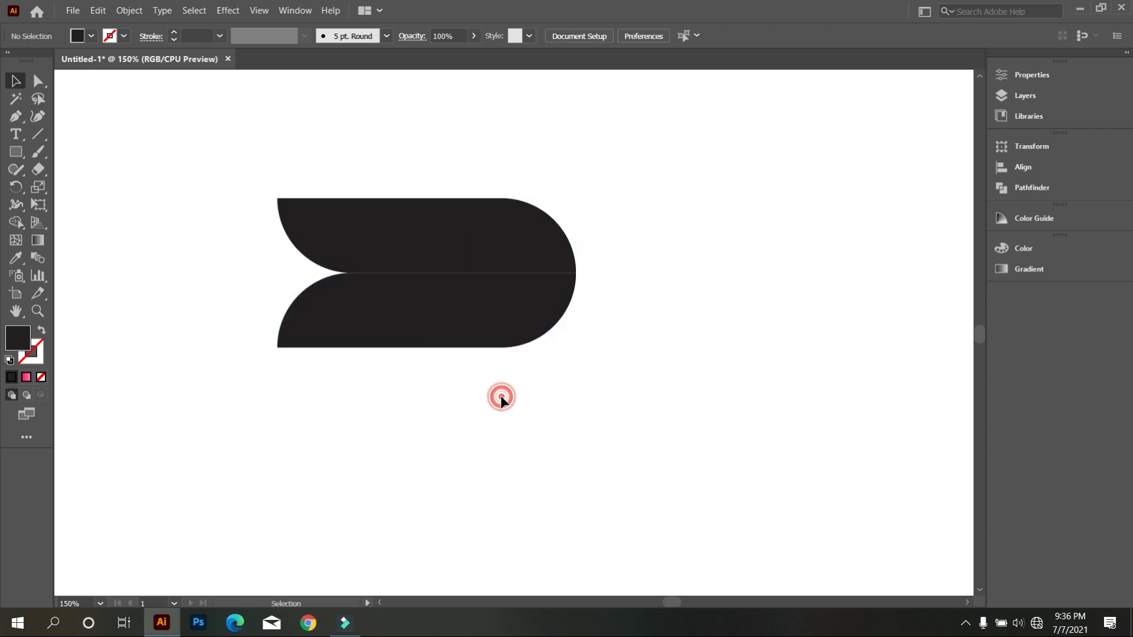
Duplicate the uppermost strip and place the copy directly below the second strip to form a three-strip stack
click(472, 330)
click(470, 237)
drag(470, 238, 469, 385)
click(480, 457)
key(ctrl+minus)
key(ctrl+minus)
key(ctrl+minus)
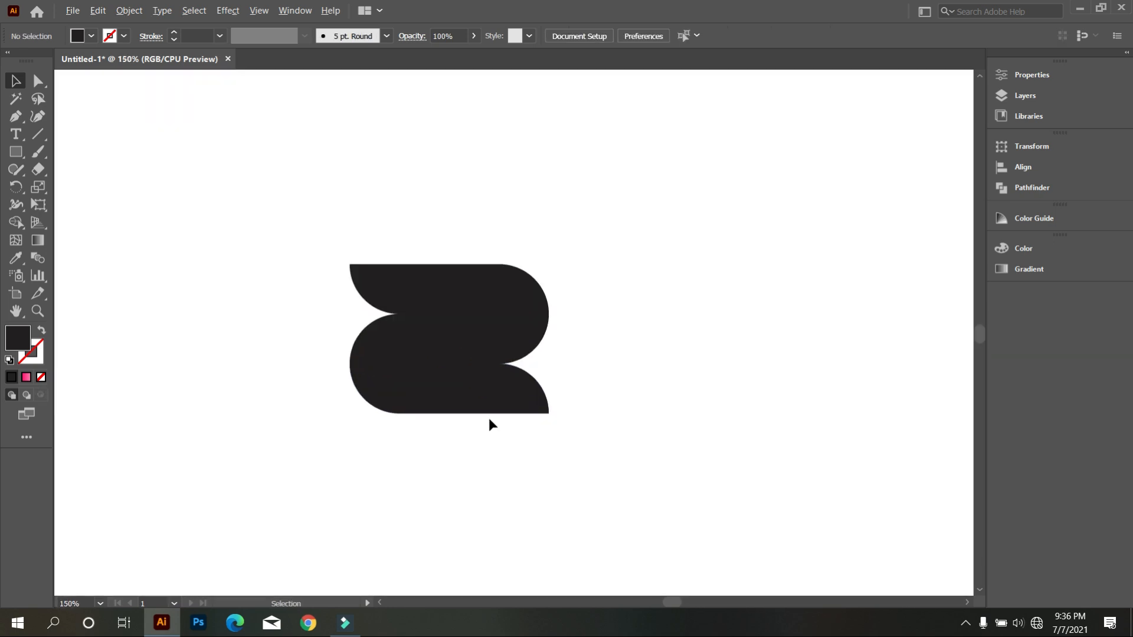
scroll(489, 418, up, 3)
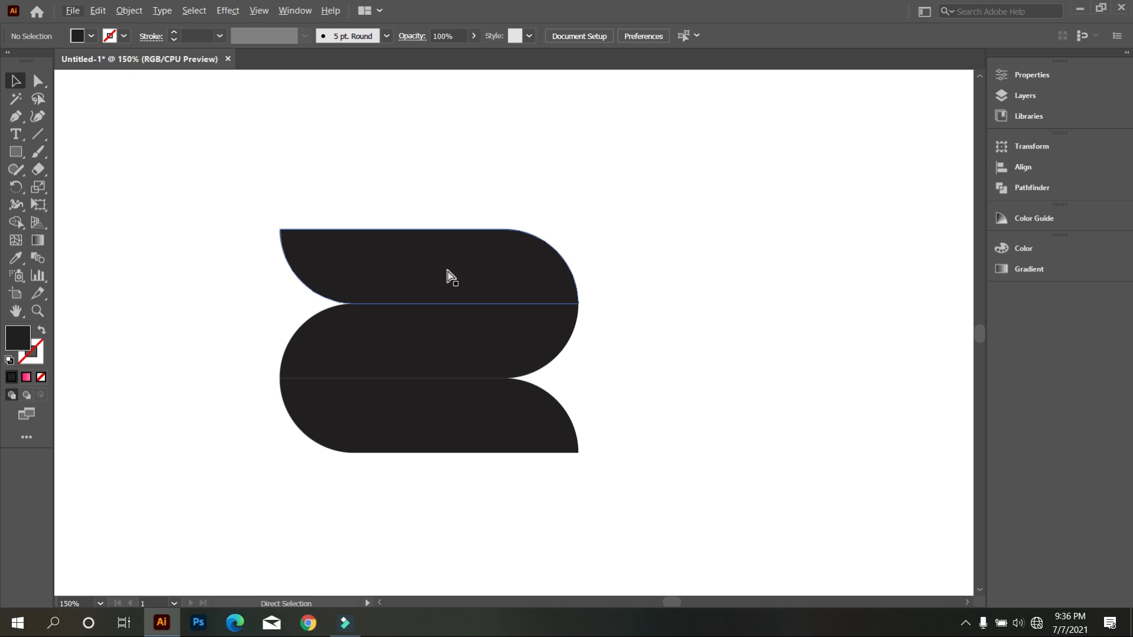
Check the alignment of the three stacked strips in outline view and return to preview
key(ctrl+y)
scroll(448, 270, up, 1)
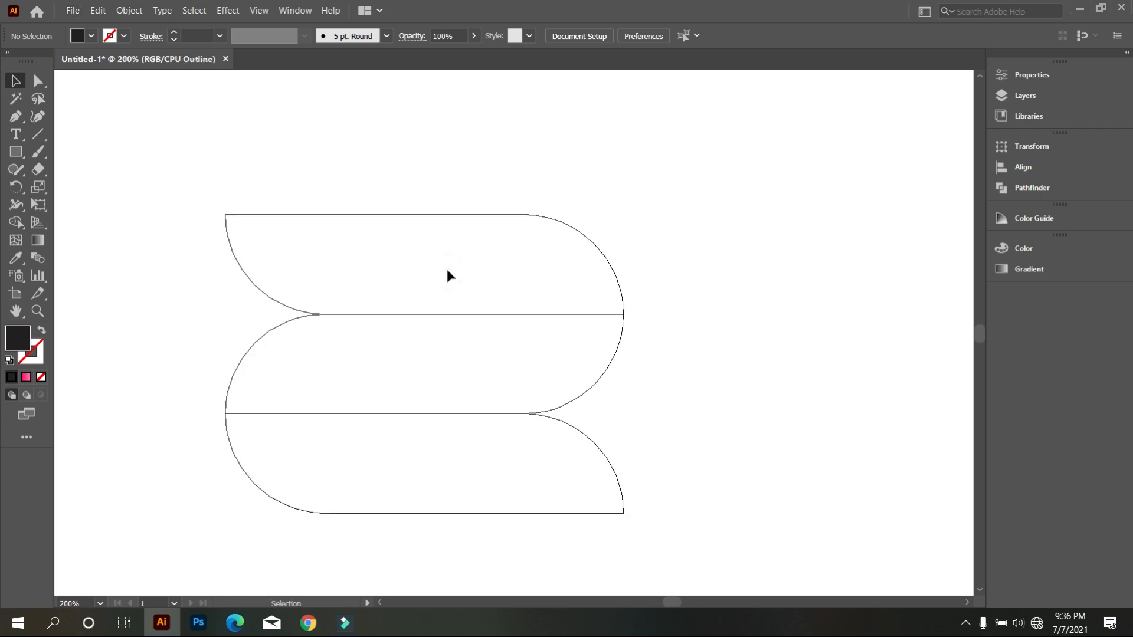
scroll(481, 282, up, 1)
scroll(480, 283, down, 1)
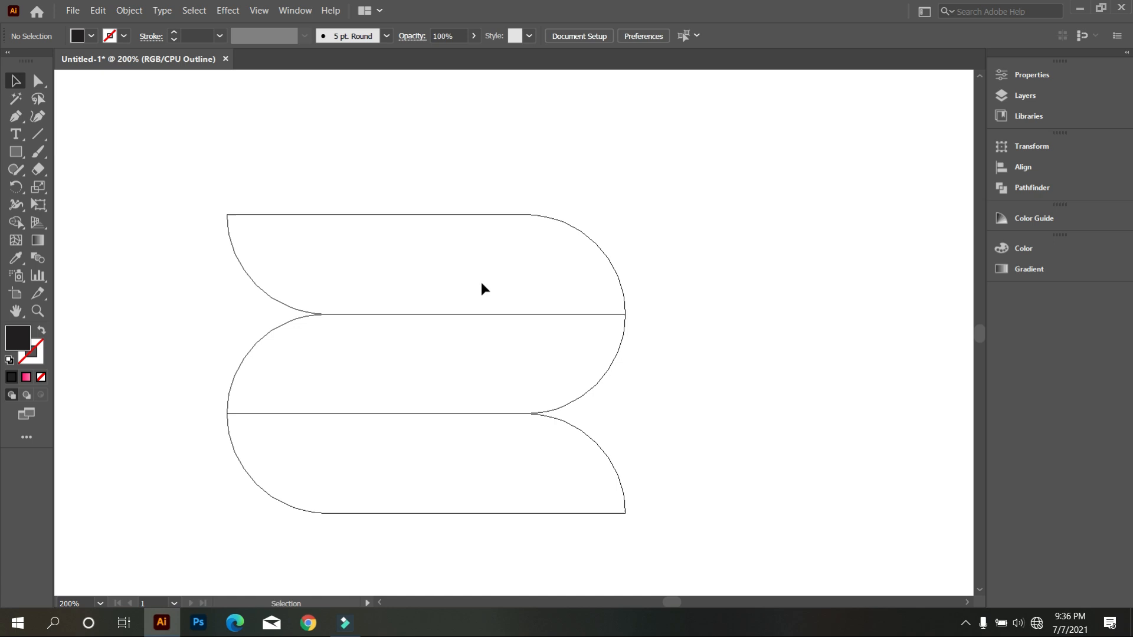
key(ctrl+y)
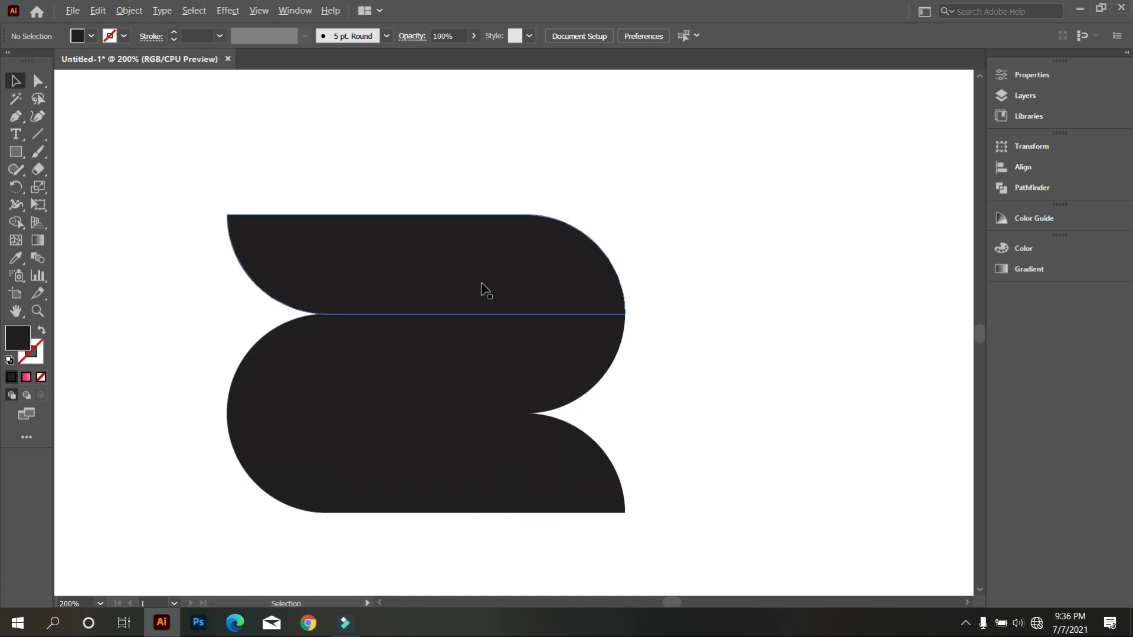
Reflect all three strips together across the vertical axis so the stack forms an S
scroll(481, 284, down, 2)
drag(314, 212, 562, 452)
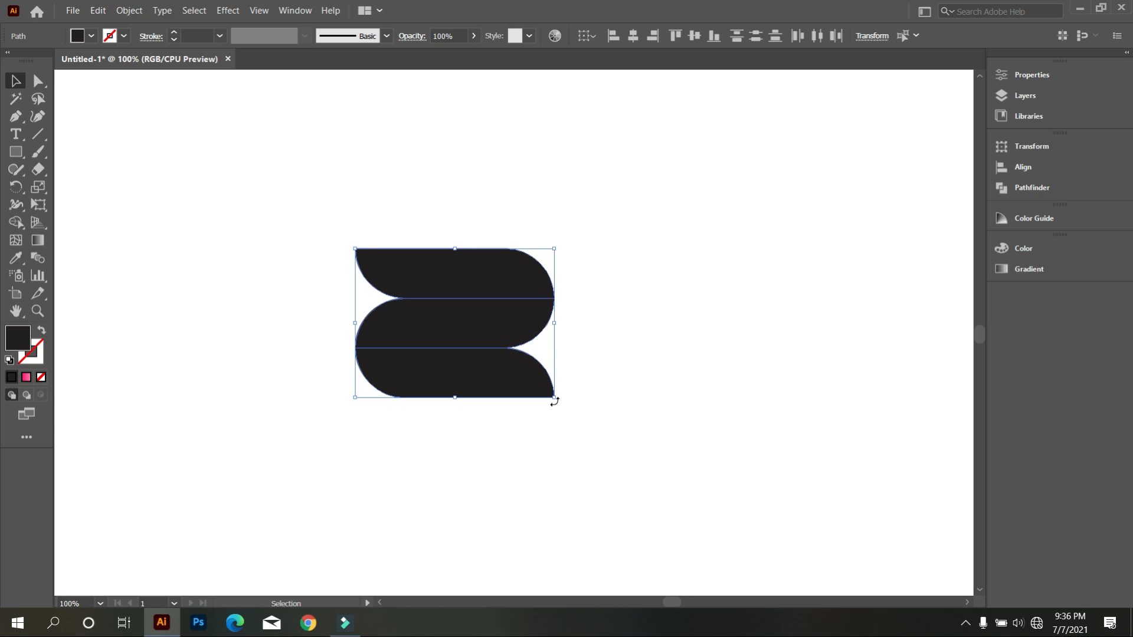
click(558, 438)
drag(326, 172, 584, 442)
right_click(589, 274)
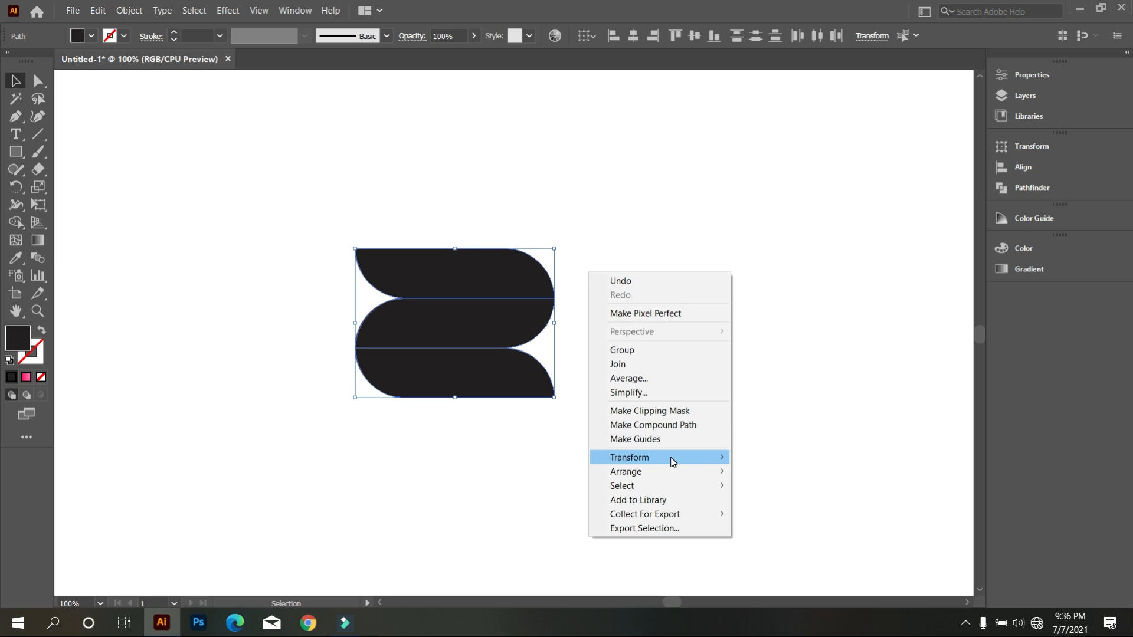
mouse_move(673, 460)
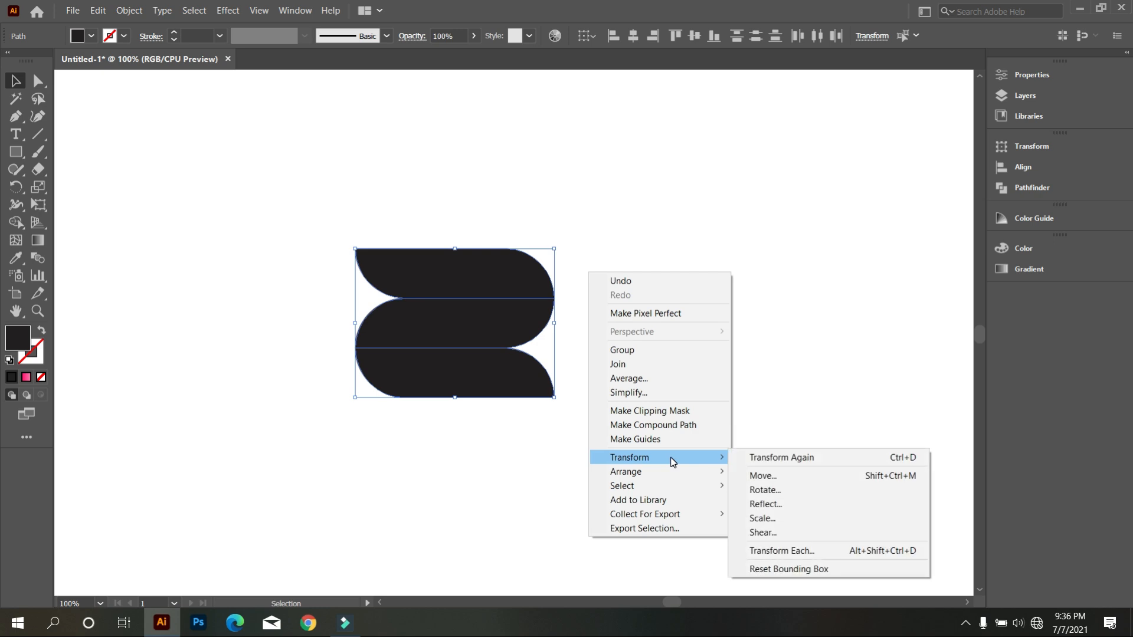
click(812, 506)
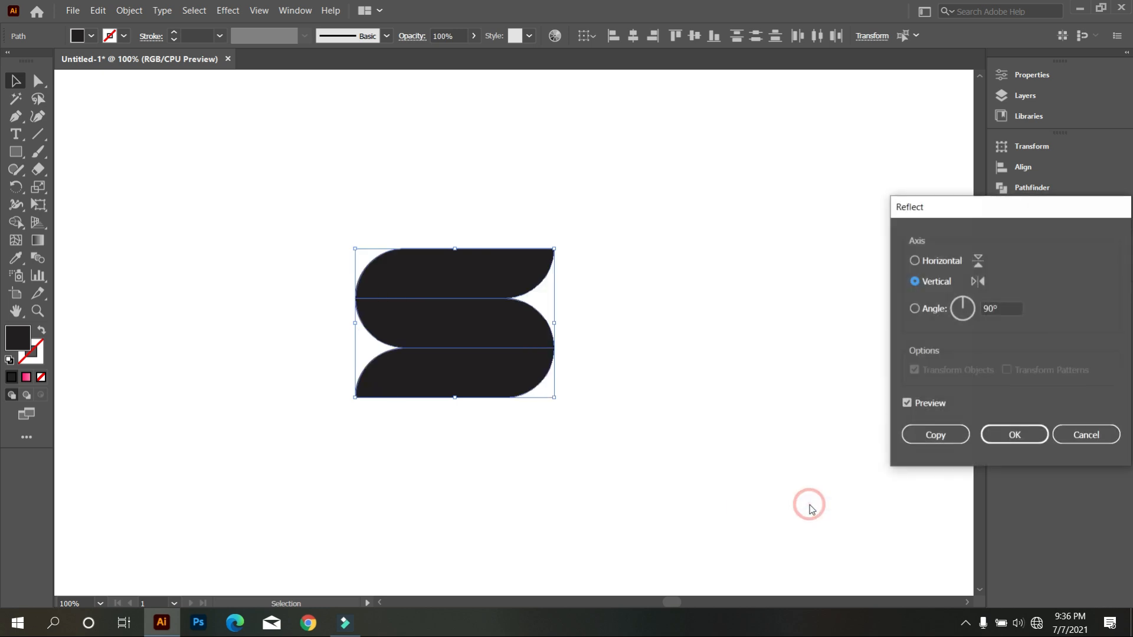
click(1002, 435)
click(797, 439)
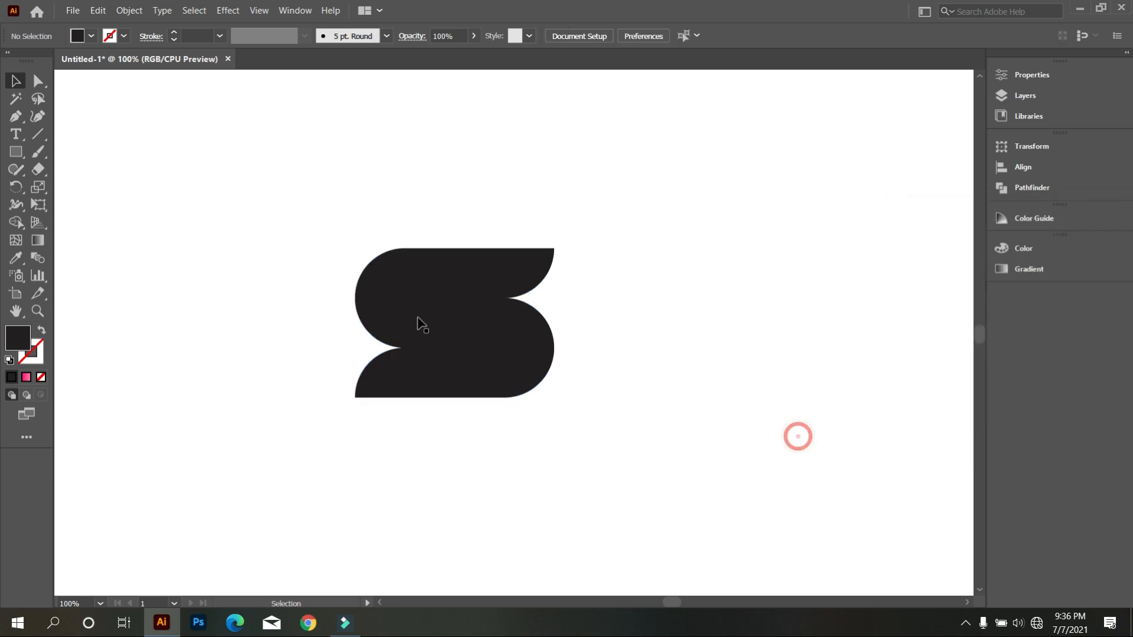
Redraw the S's top strip gradient at a slight downward slant, from cyan at its left to blue well beyond its right edge
drag(349, 205, 571, 476)
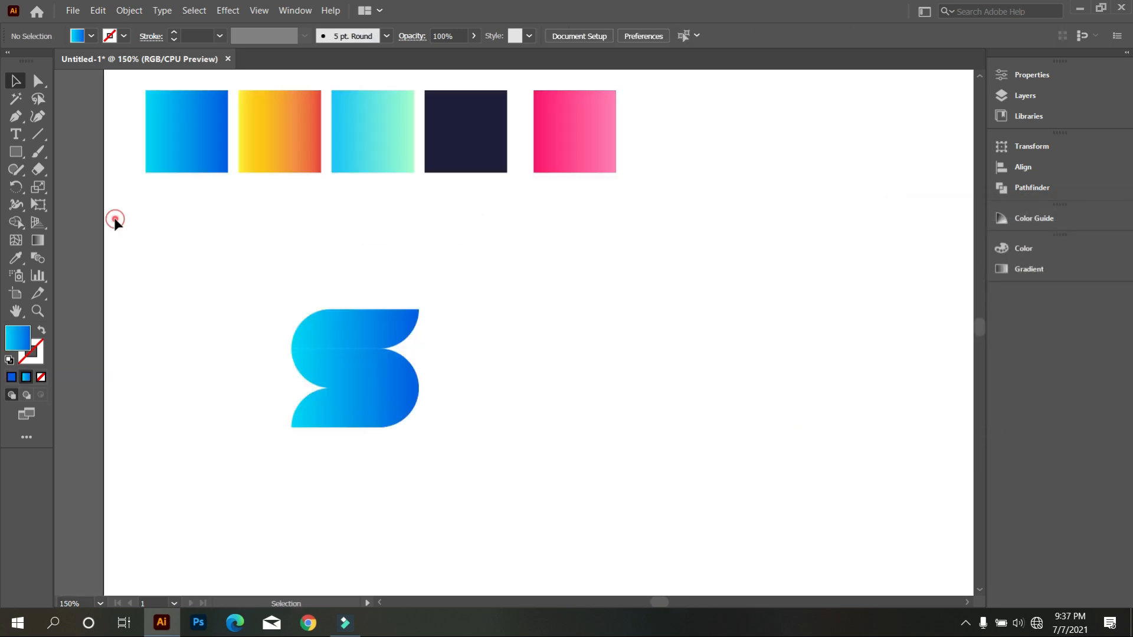
click(321, 340)
key(g)
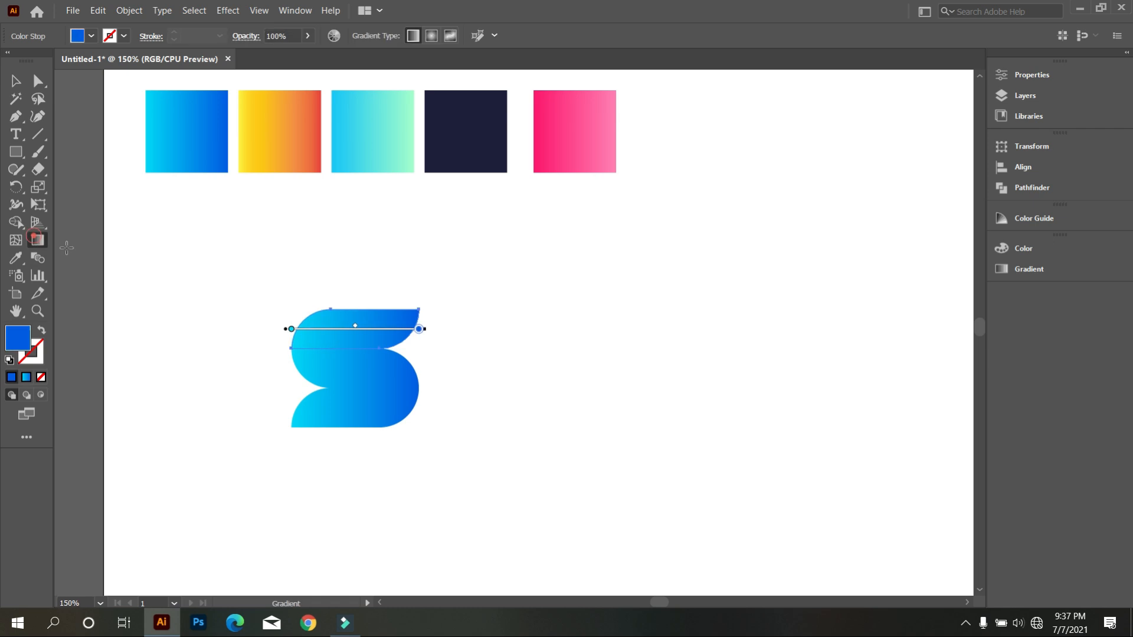
drag(446, 322, 278, 330)
drag(283, 283, 502, 331)
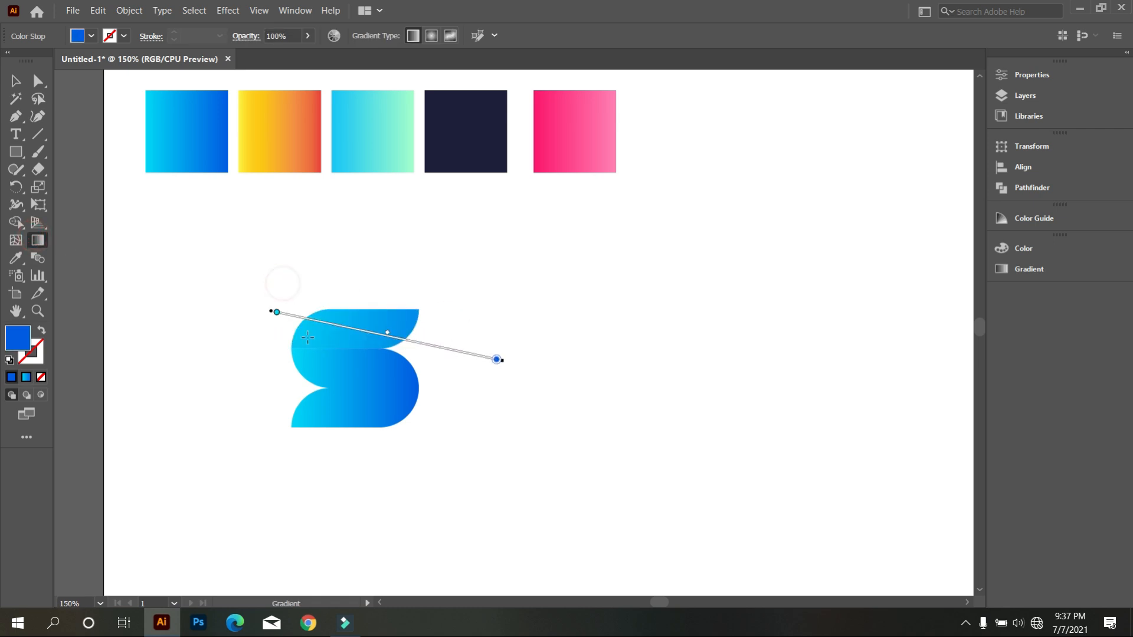
click(16, 81)
click(159, 246)
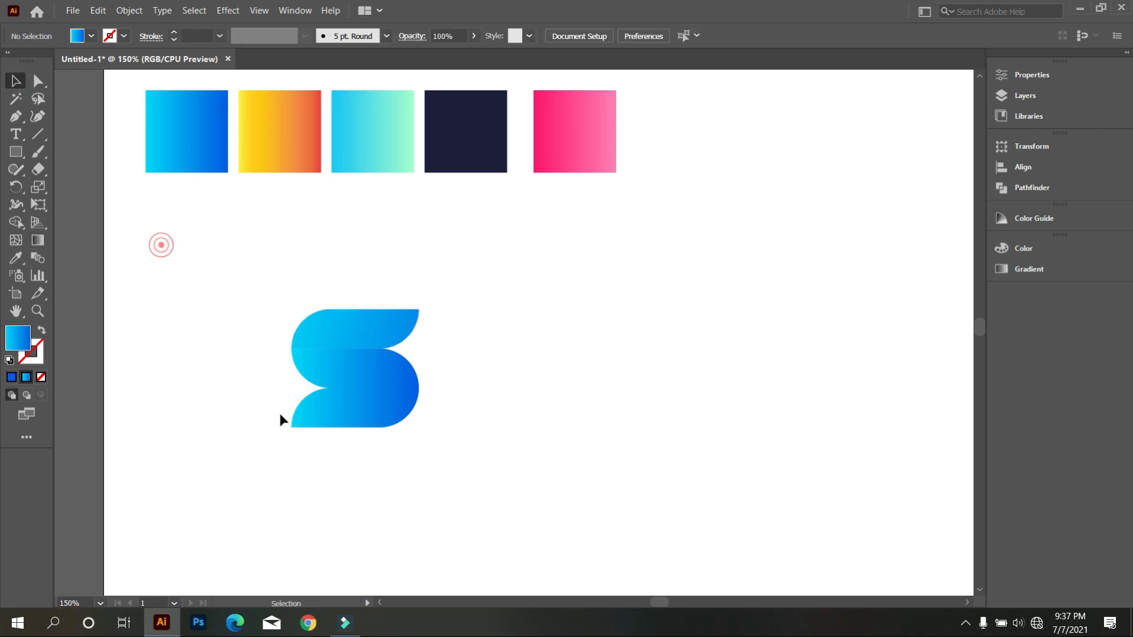
Reverse the bottom strip's gradient at a slight slant, with cyan at its right end and blue well beyond its left edge
click(347, 428)
click(37, 240)
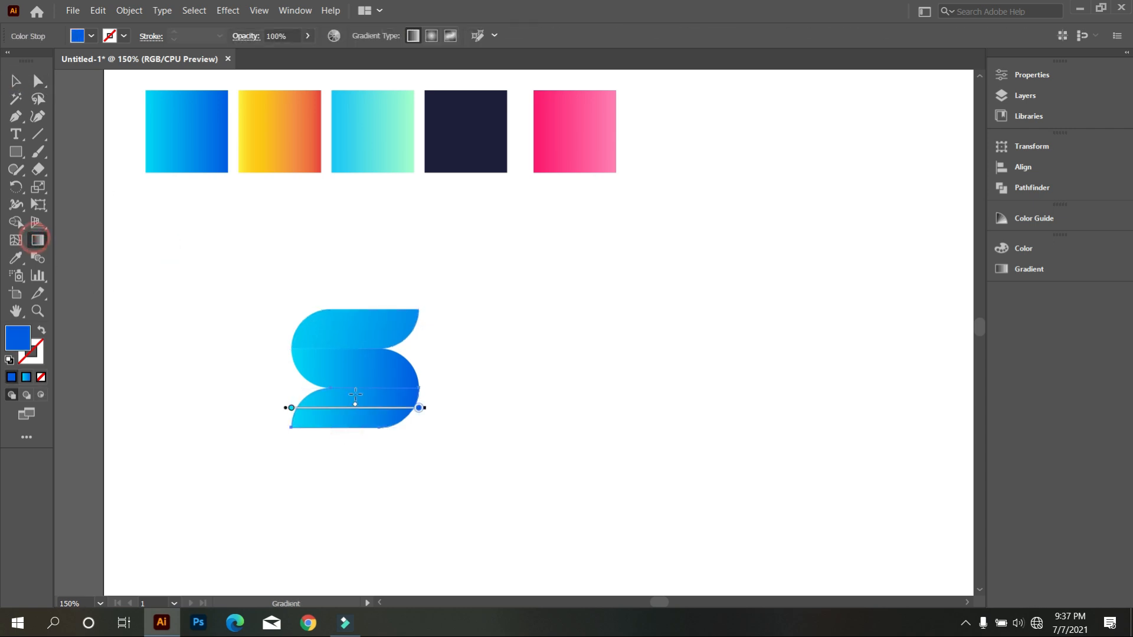
drag(435, 410, 284, 406)
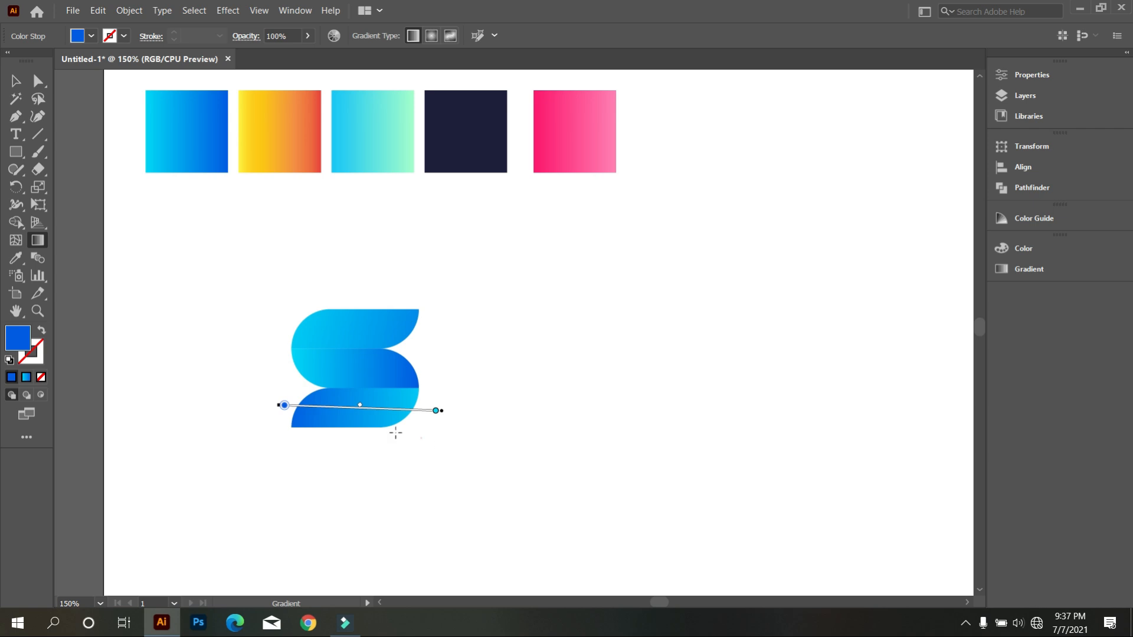
drag(425, 418, 210, 386)
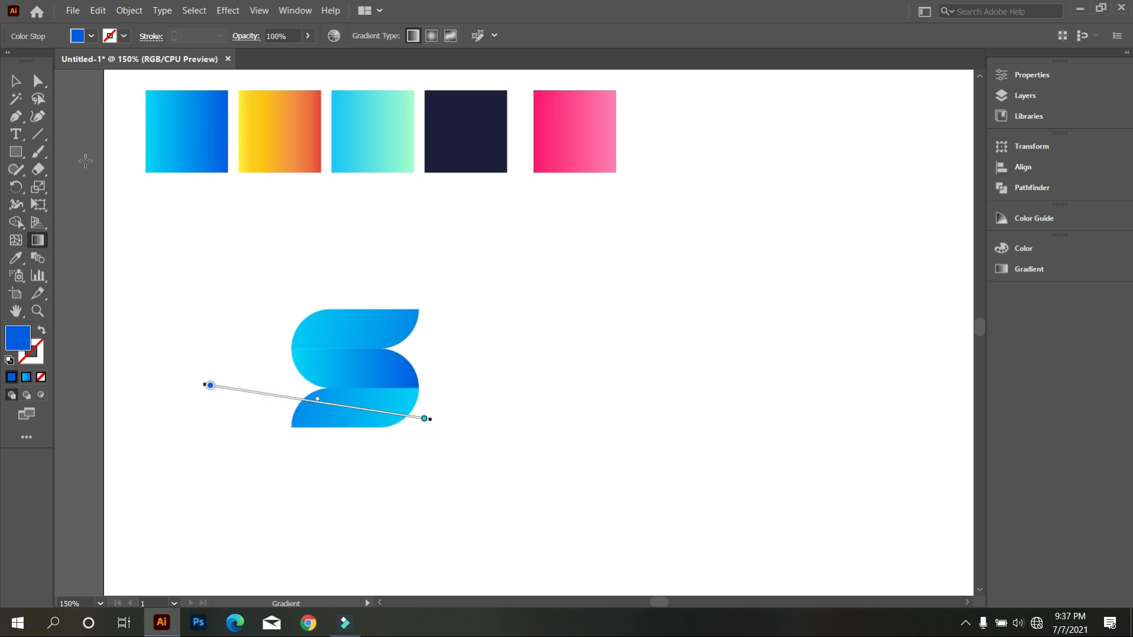
click(15, 86)
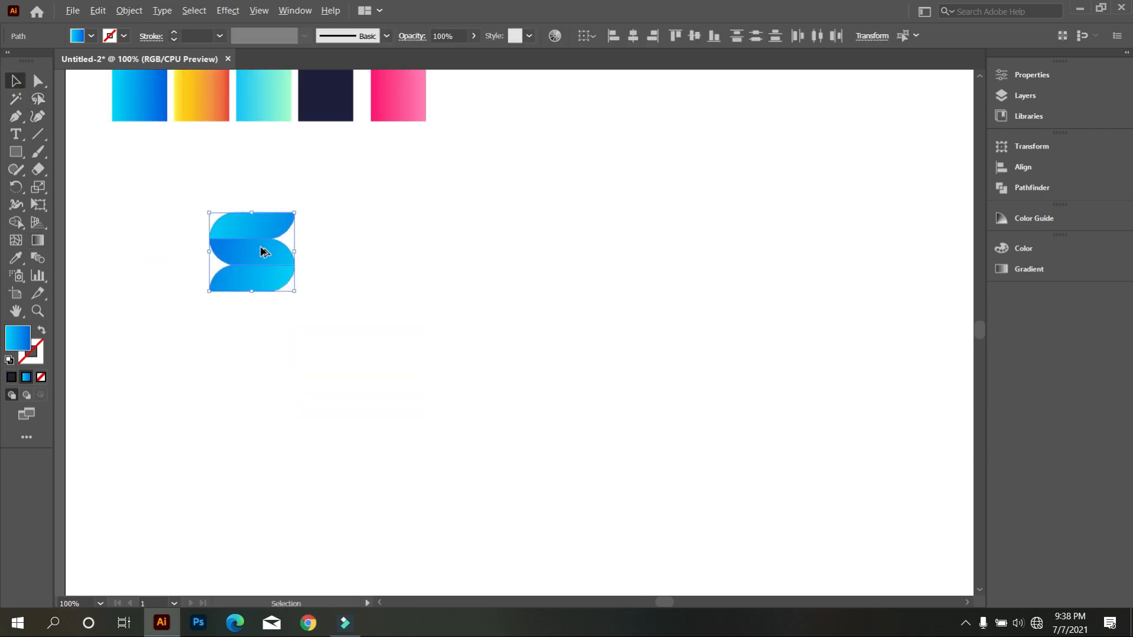
Duplicate the whole blue gradient S and place the copy to the lower right of the original
scroll(261, 247, up, 1)
drag(263, 250, 580, 368)
scroll(525, 359, down, 1)
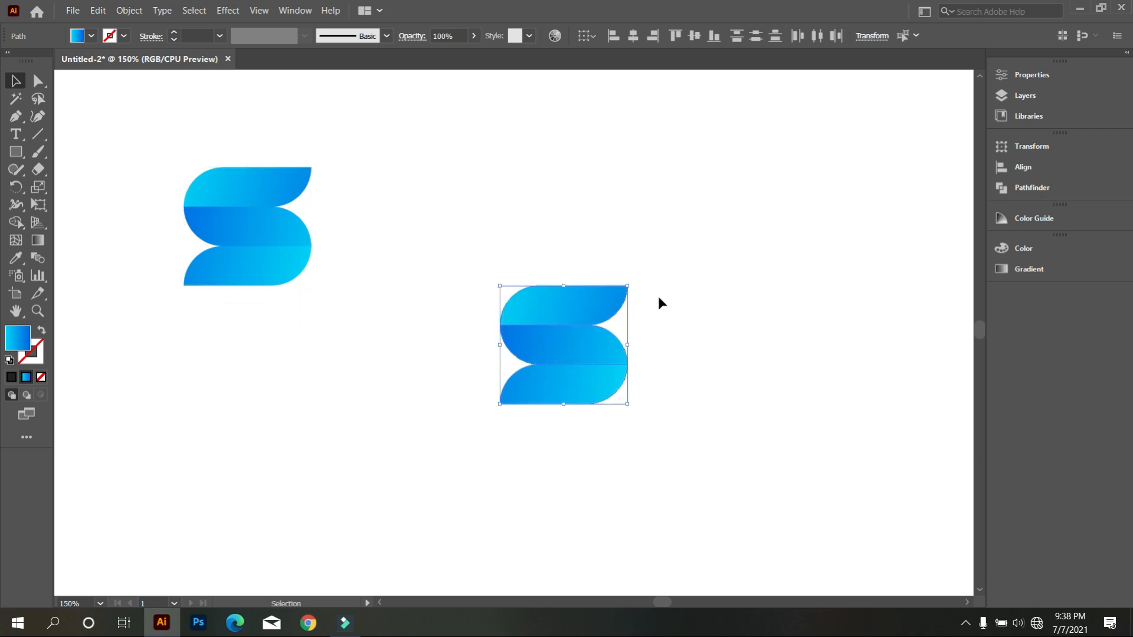
Rotate the S copy 90 degrees clockwise and reflect it across the vertical axis to form an N
drag(633, 281, 488, 264)
click(660, 442)
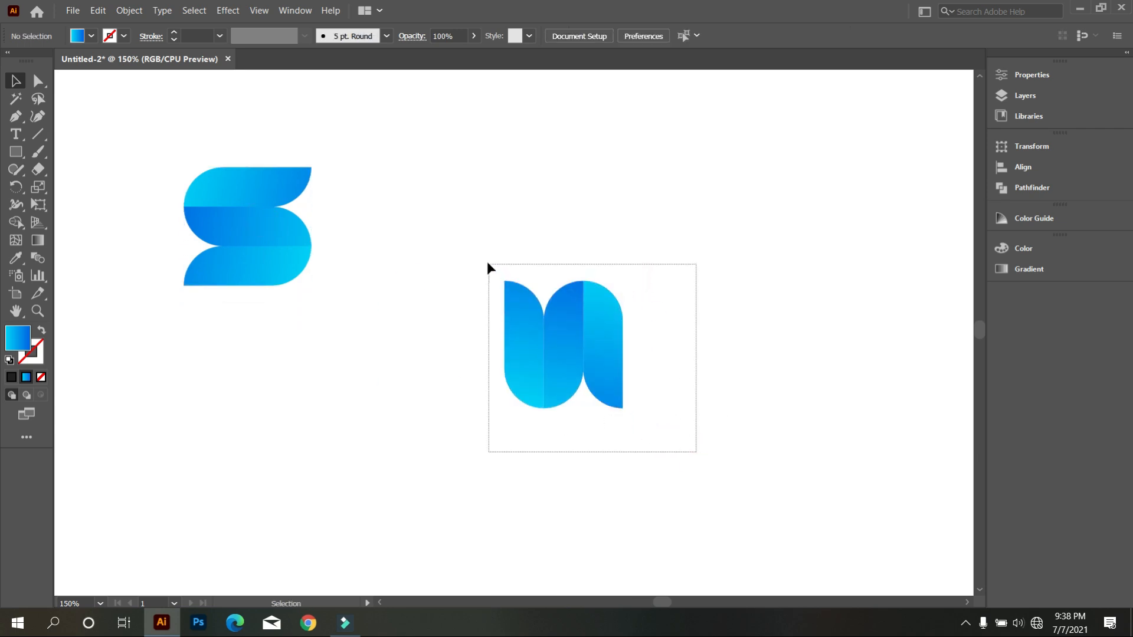
right_click(684, 271)
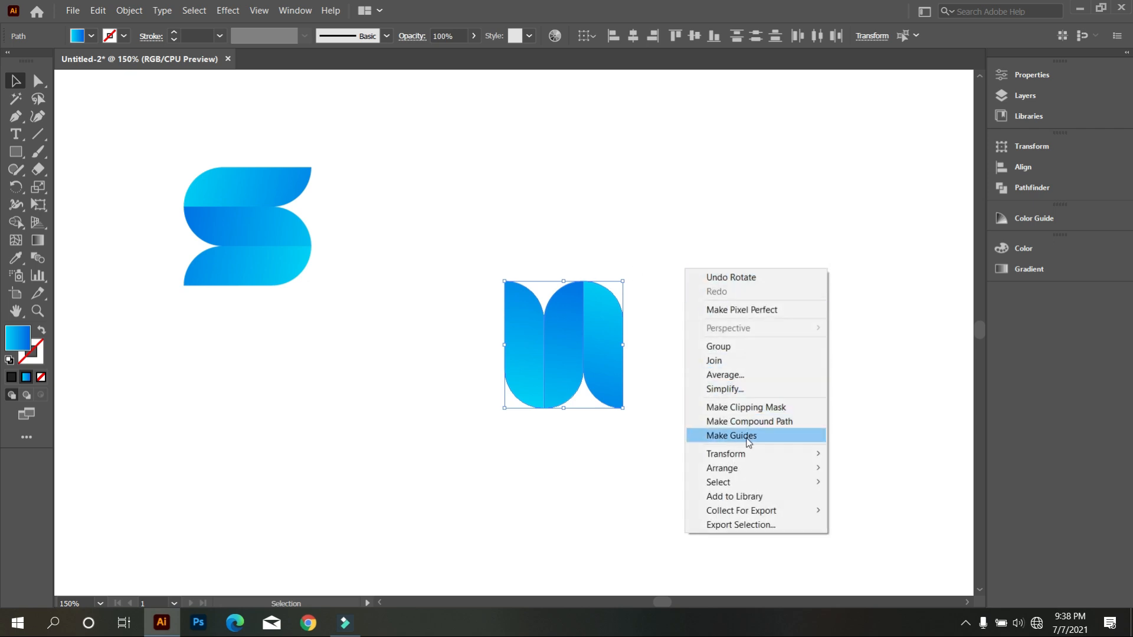
mouse_move(751, 460)
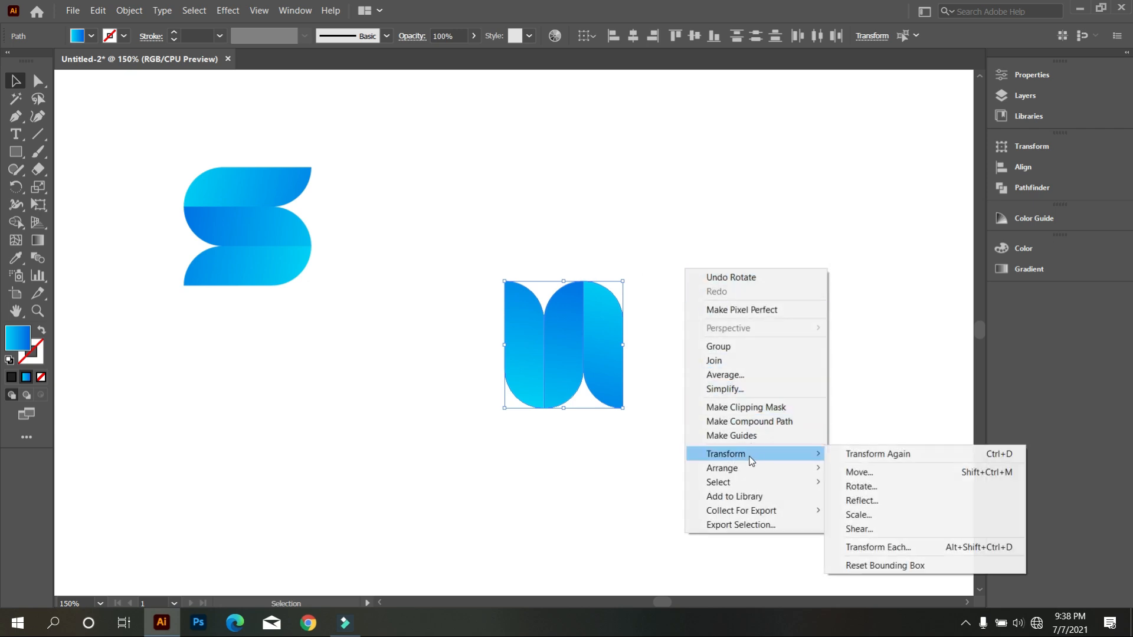
click(914, 502)
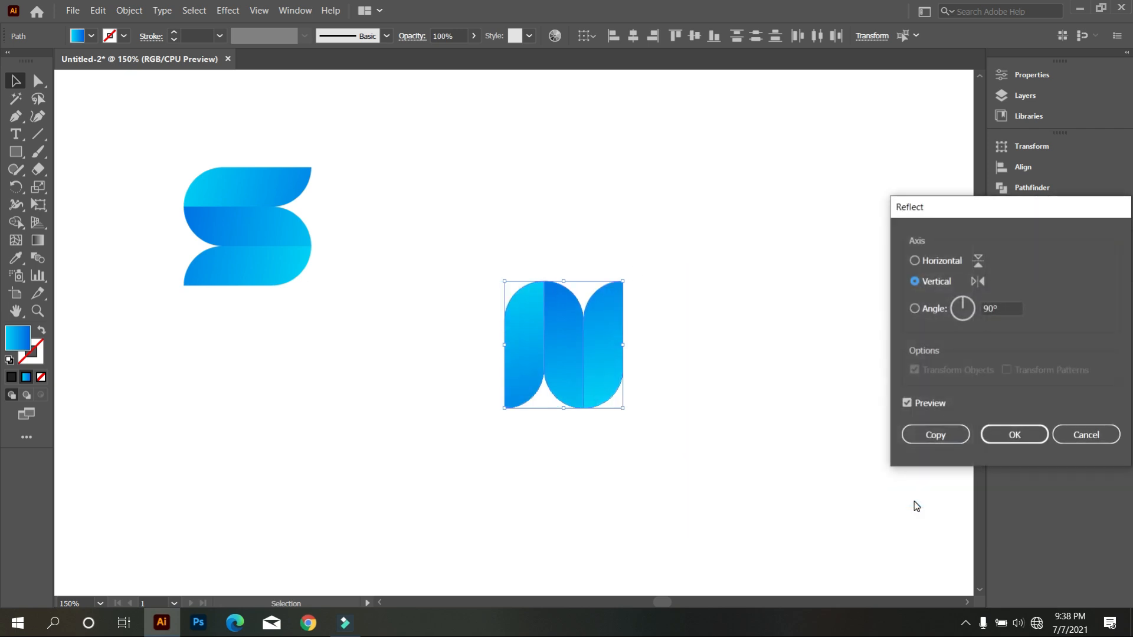
click(1015, 435)
click(805, 446)
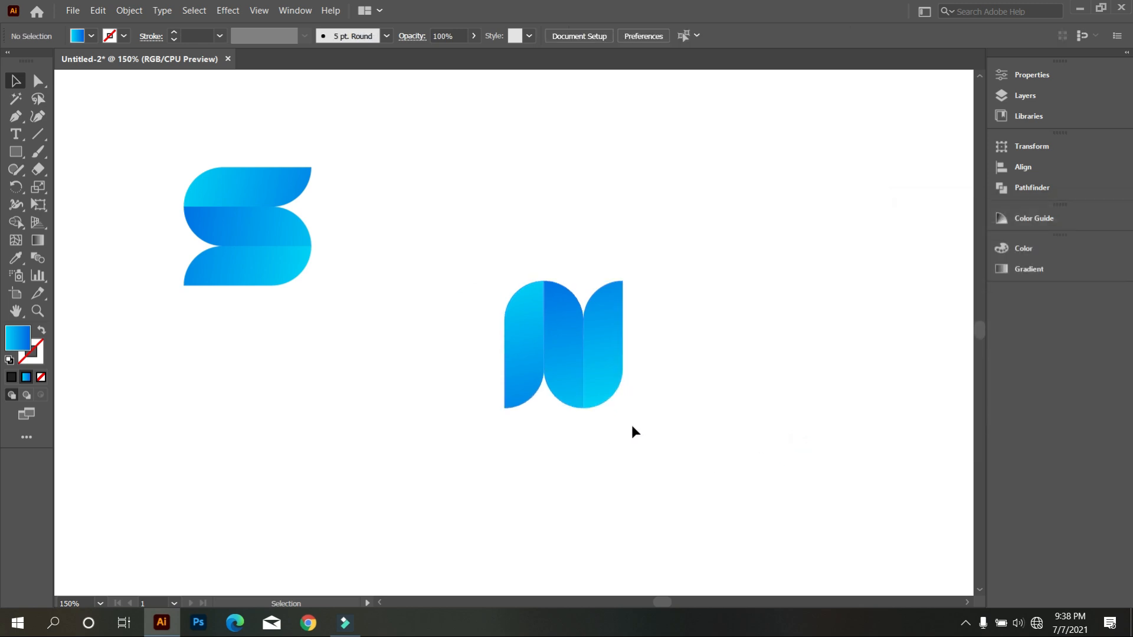
Move the whole N up beside the original S, leaving a small gap between the two letters
scroll(608, 423, down, 1)
drag(653, 448, 477, 306)
drag(595, 388, 495, 309)
click(518, 393)
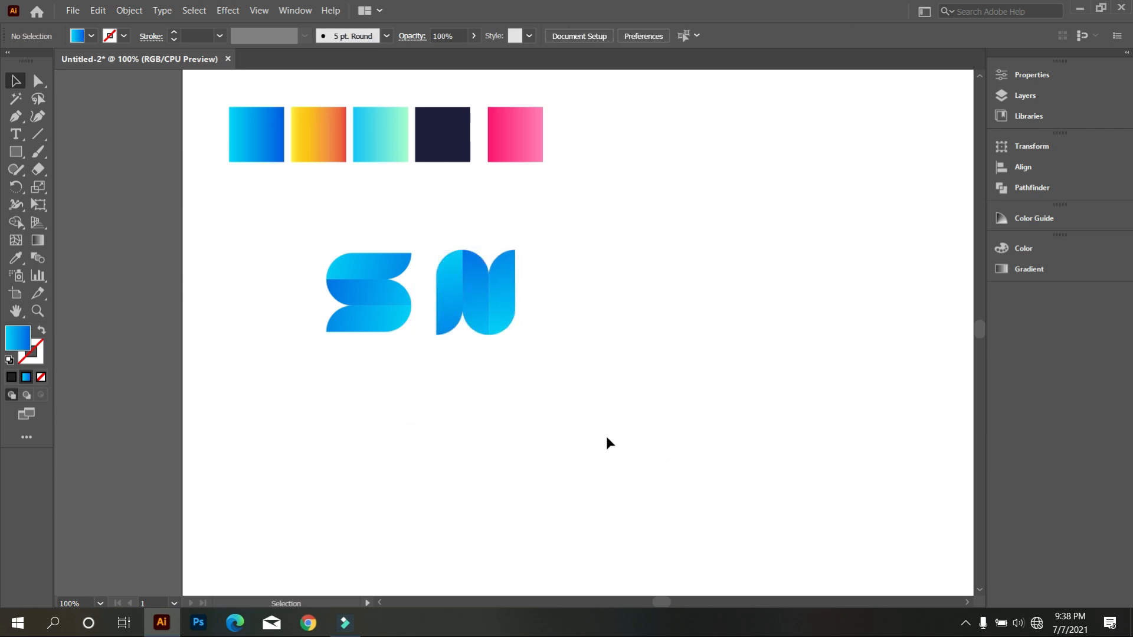
drag(607, 437, 543, 429)
scroll(545, 432, down, 3)
scroll(544, 432, up, 2)
scroll(512, 431, up, 1)
click(548, 387)
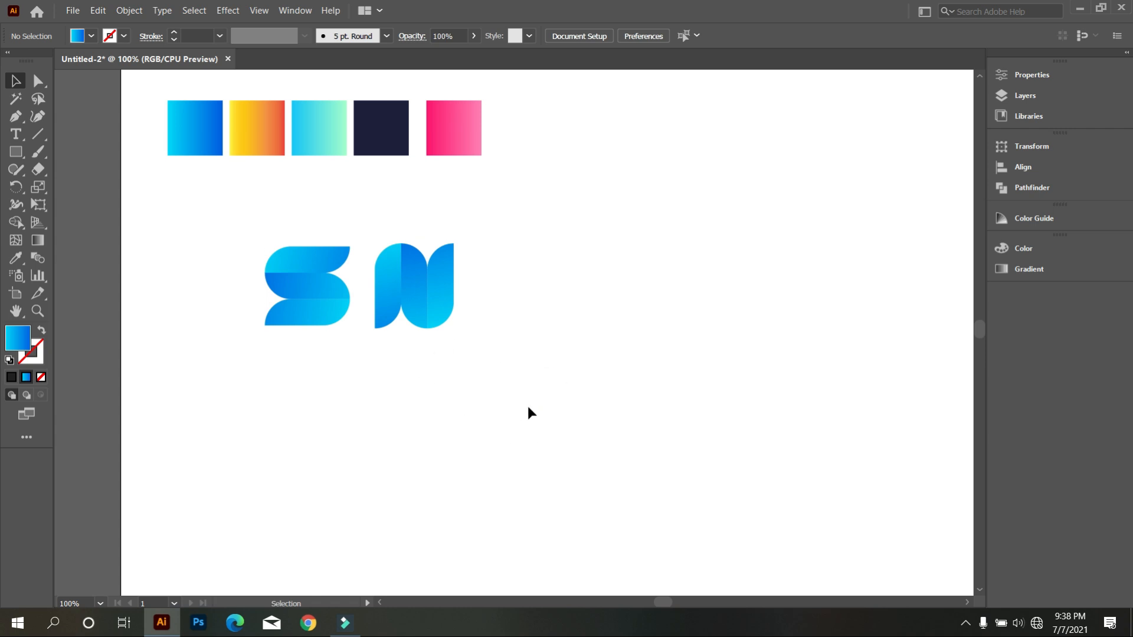
Duplicate the original S into the empty area to the lower right of the N
drag(233, 253, 546, 454)
scroll(604, 470, down, 5)
scroll(603, 463, up, 3)
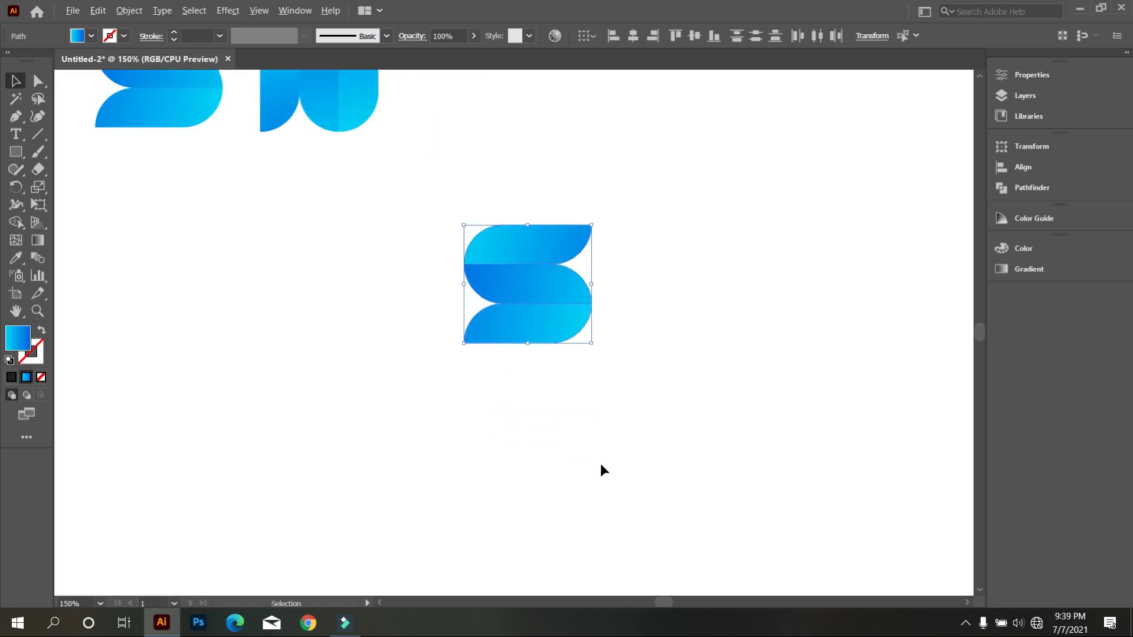
click(592, 430)
scroll(590, 431, up, 1)
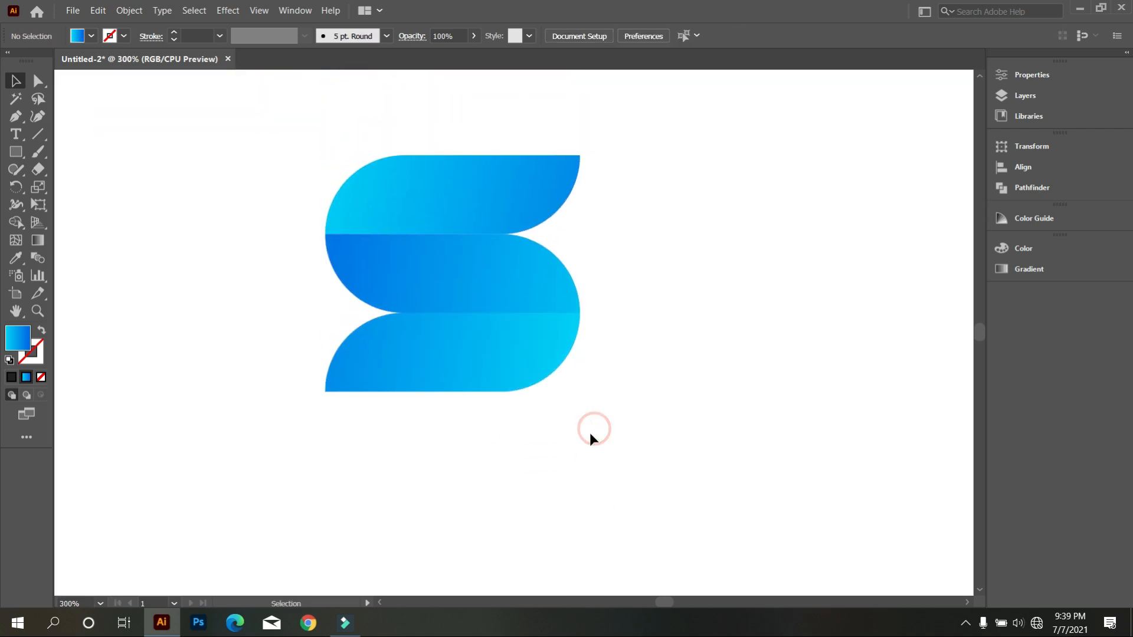
Rotate the new S copy 90 degrees counterclockwise and delete its rightmost strip
drag(255, 148, 608, 192)
click(683, 300)
click(550, 303)
scroll(550, 303, up, 2)
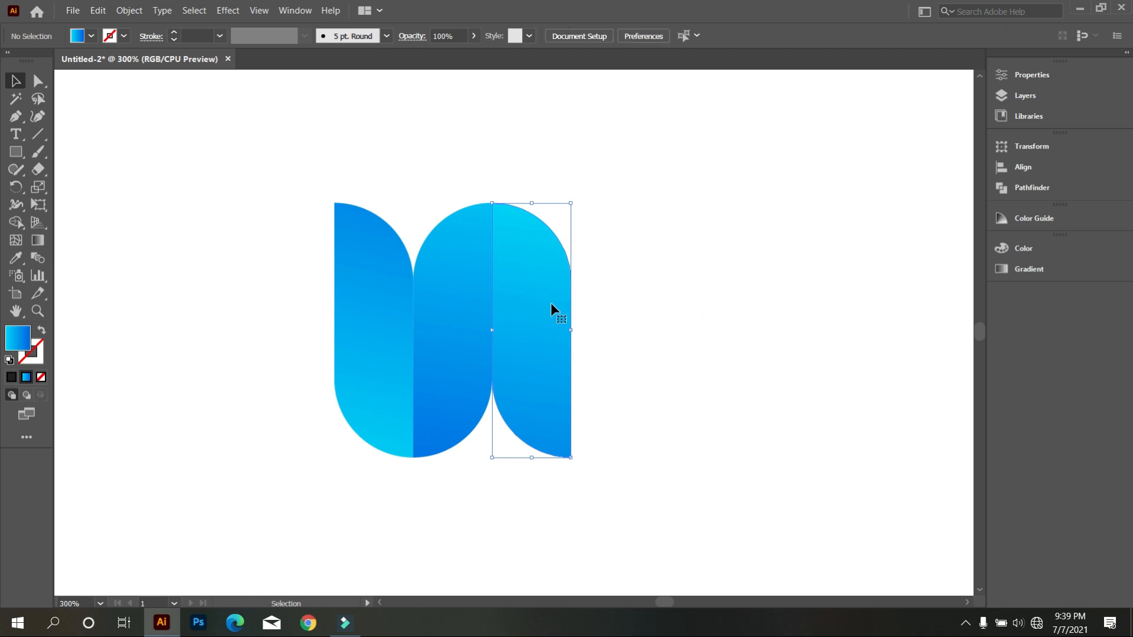
key(Delete)
Shorten the two remaining strips to about 60% of their height by raising their lower anchor points, forming a V
drag(643, 511, 274, 330)
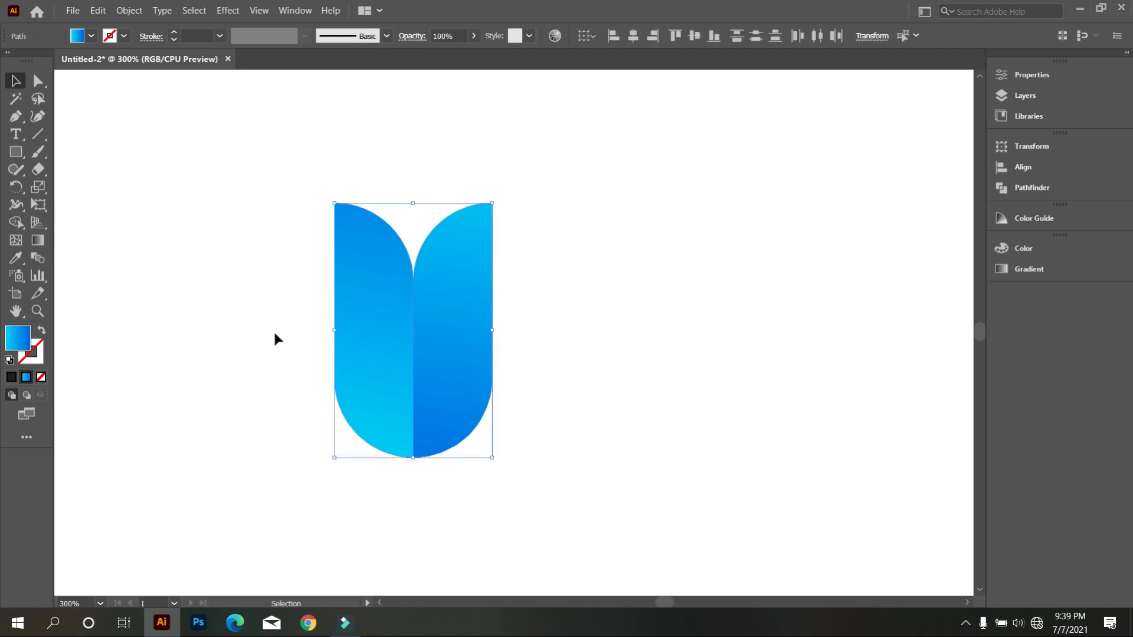
click(38, 81)
drag(171, 329, 579, 477)
key(shift+Up)
key(shift+Up)
key(shift+Up)
key(shift+Up)
key(shift+Up)
key(shift+Up)
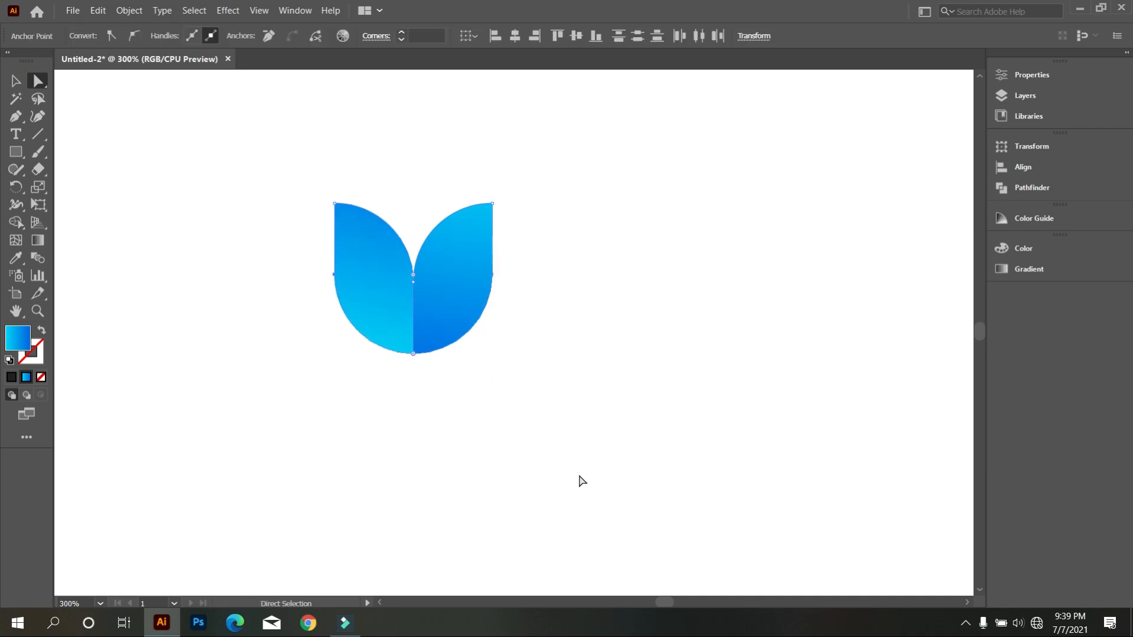
click(15, 81)
click(184, 237)
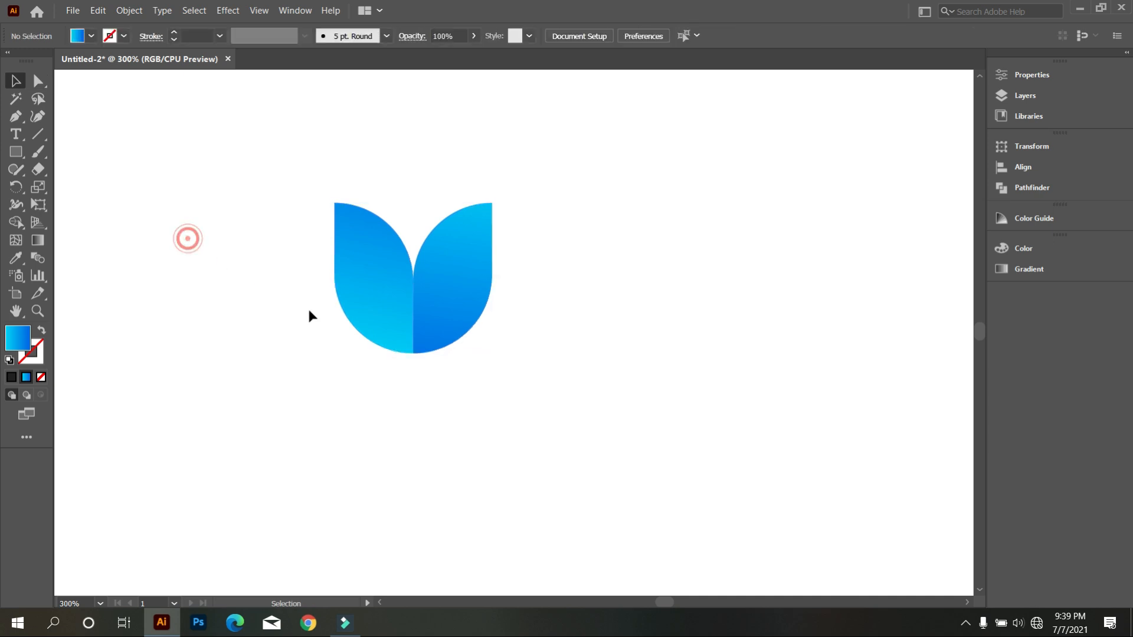
Move the V up into the letter row, just to the right of the N and vertically centred on it
scroll(317, 319, down, 1)
scroll(326, 316, up, 1)
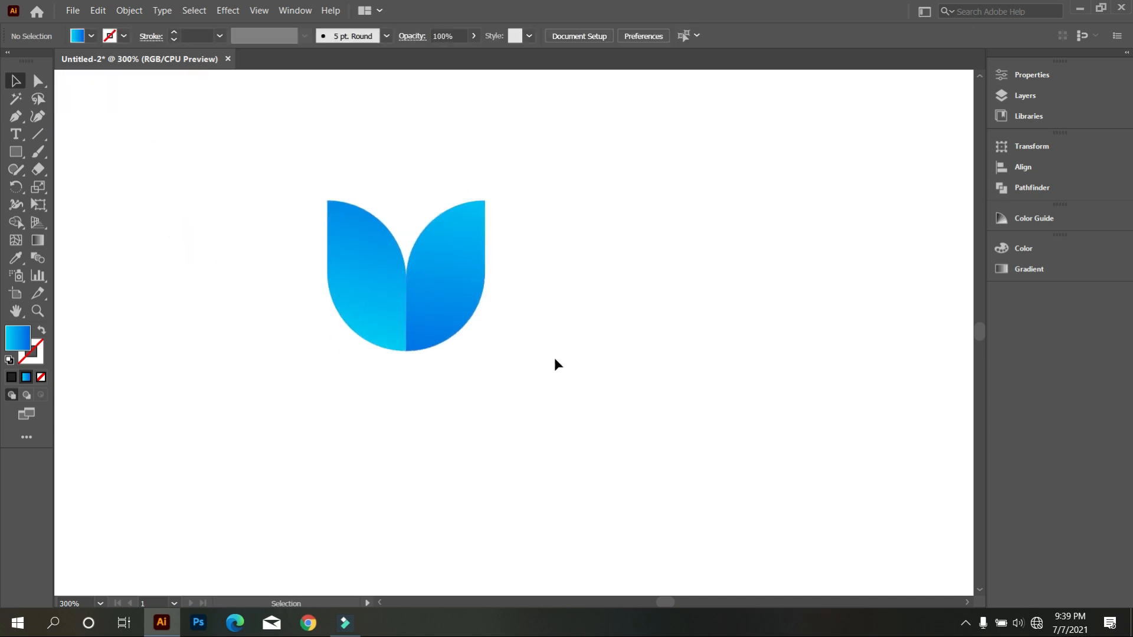
scroll(511, 390, up, 2)
scroll(529, 416, down, 1)
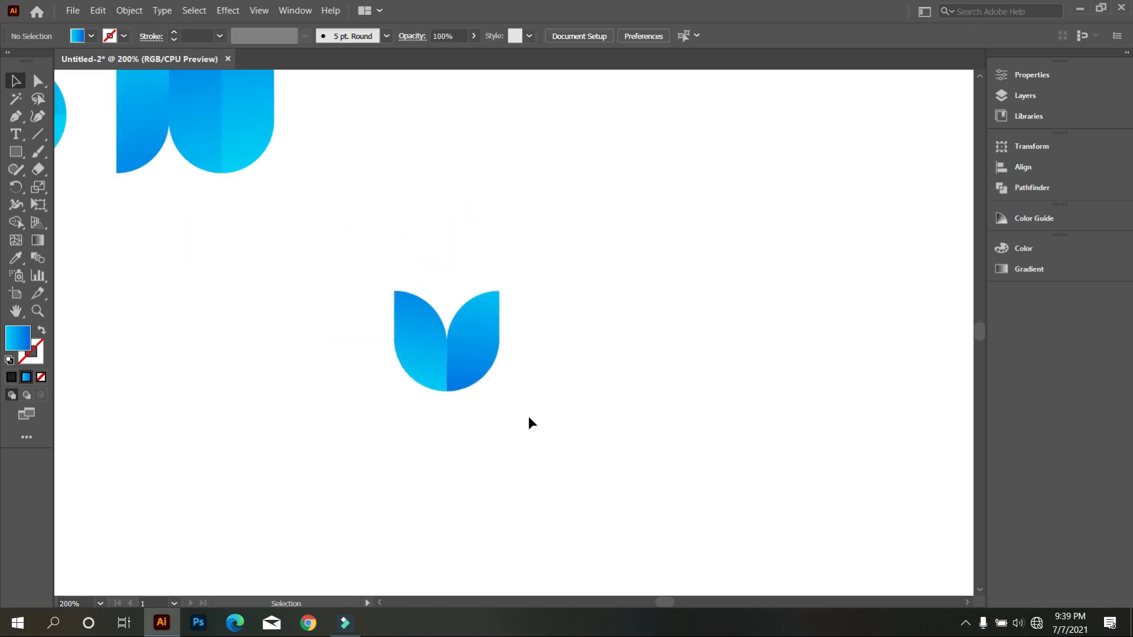
scroll(529, 416, up, 2)
drag(568, 458, 435, 362)
scroll(469, 416, up, 4)
drag(468, 416, 399, 165)
click(452, 356)
scroll(452, 356, down, 3)
scroll(452, 356, down, 2)
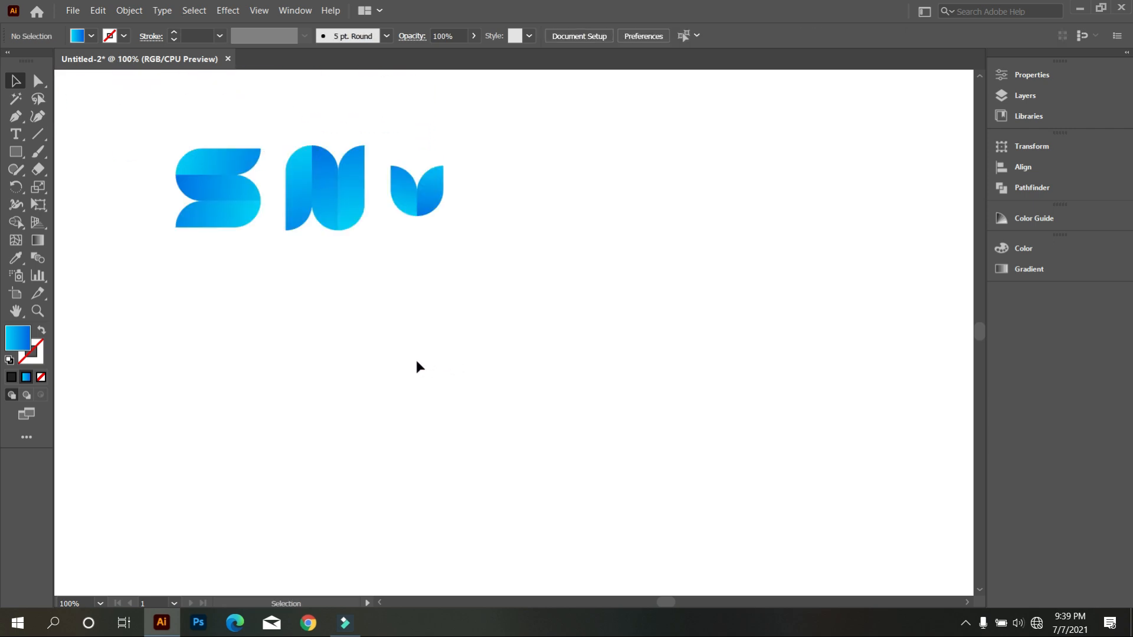
Duplicate the S from the letter row into the empty space below the row
drag(171, 116, 263, 281)
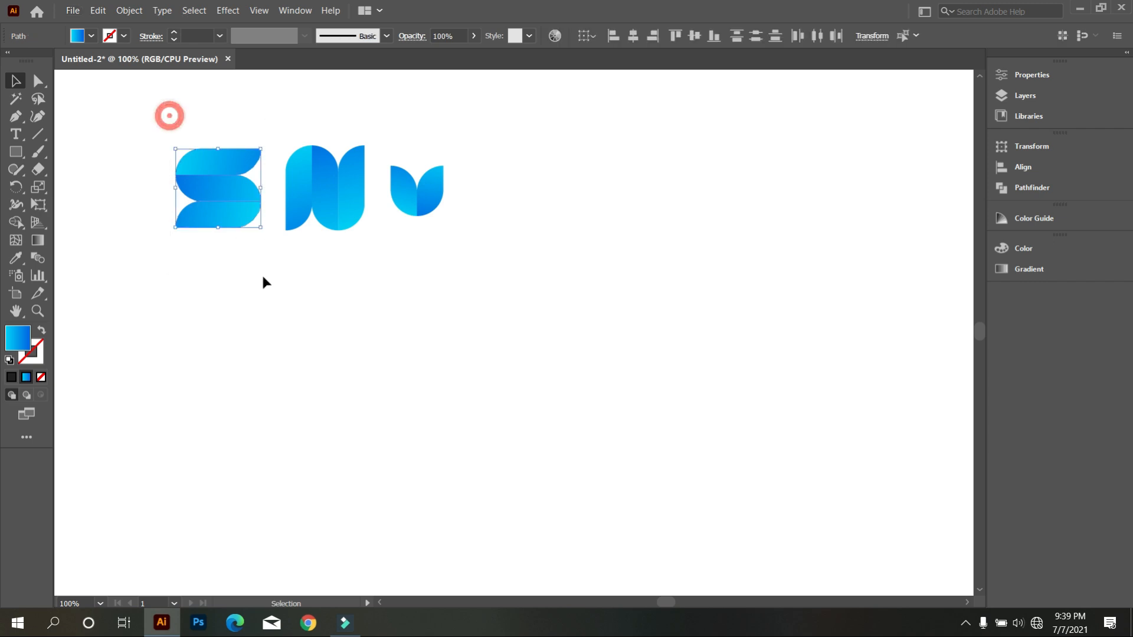
scroll(233, 200, down, 1)
drag(245, 184, 546, 487)
scroll(547, 488, up, 1)
click(547, 492)
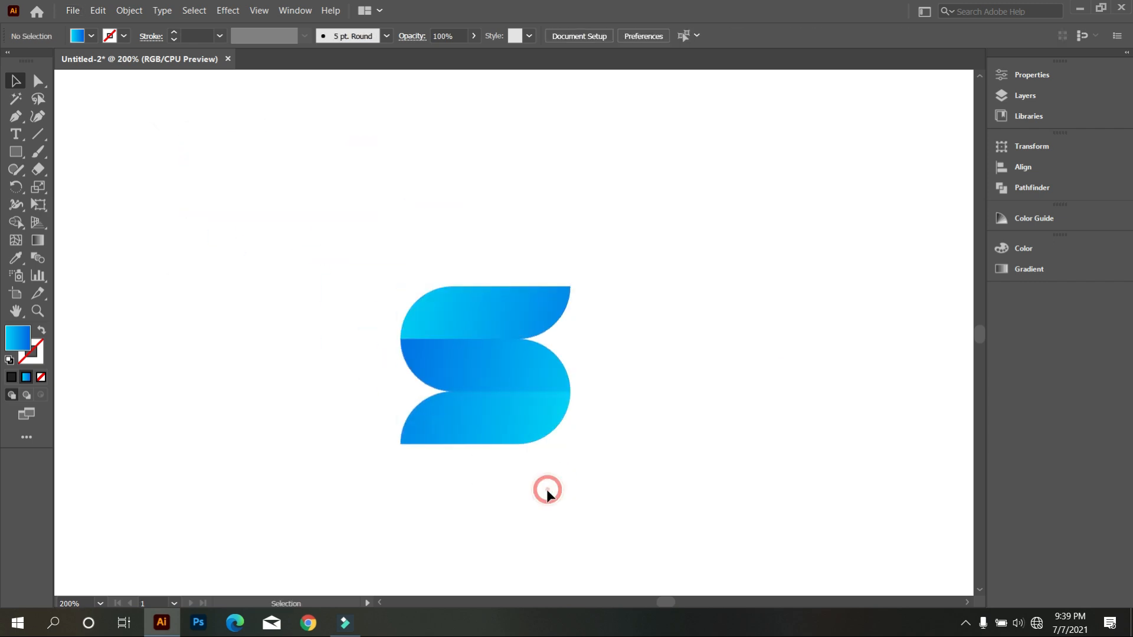
scroll(547, 494, up, 1)
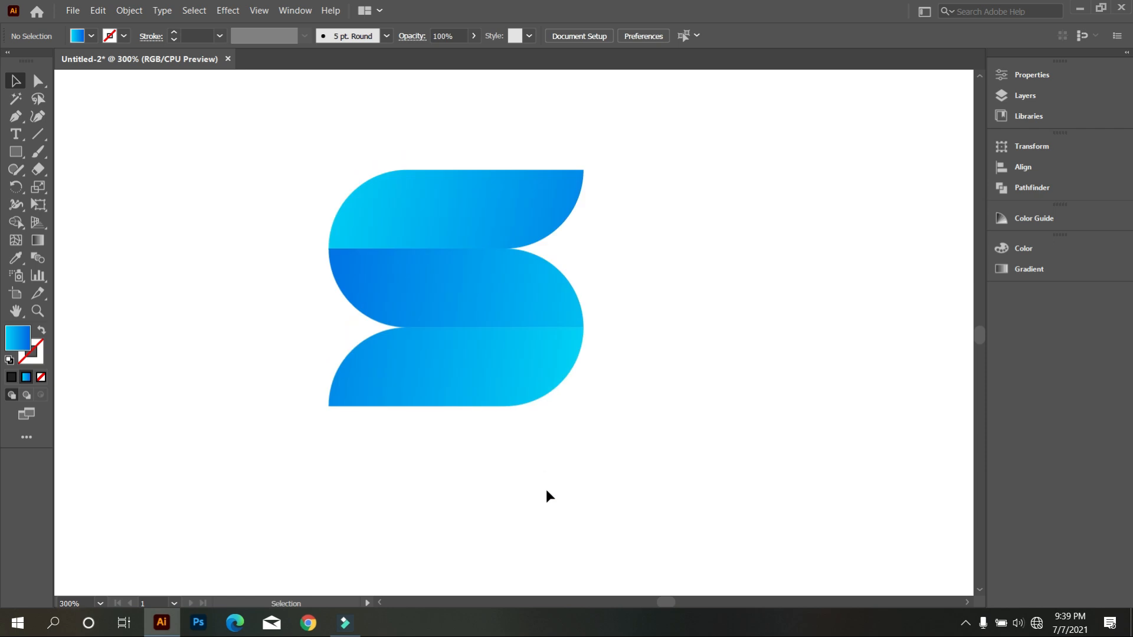
Rotate the S copy below the row 90 degrees counterclockwise so its strips stand upright
key(alt)
scroll(437, 204, down, 1)
drag(374, 144, 576, 227)
click(575, 228)
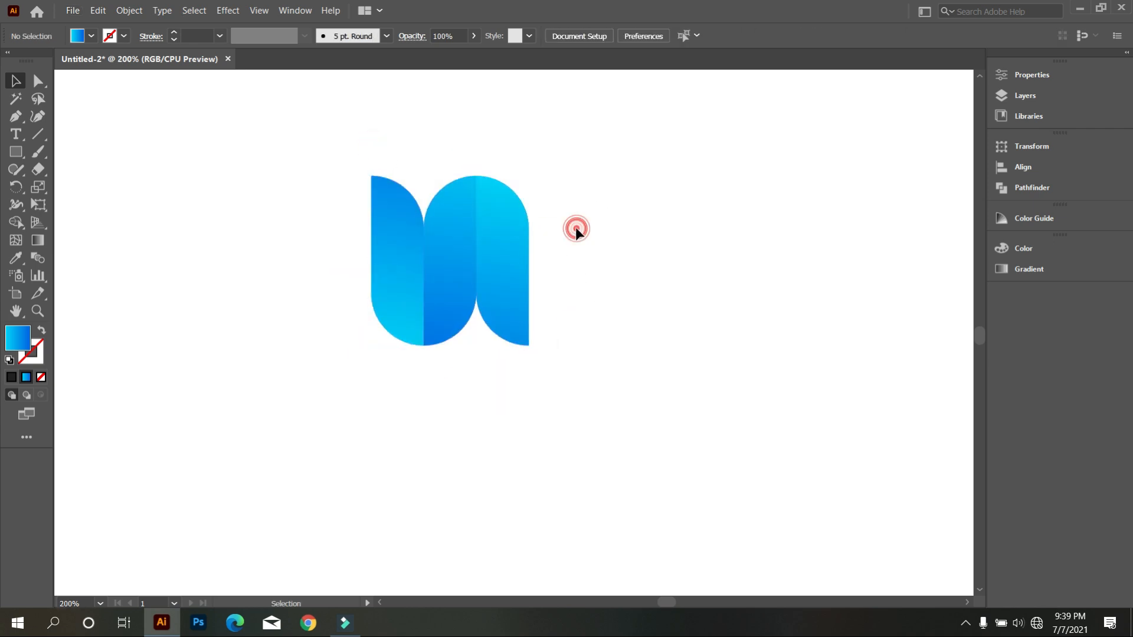
Duplicate the middle upright strip and place the copy flush against the shape's left edge to form an M
click(466, 253)
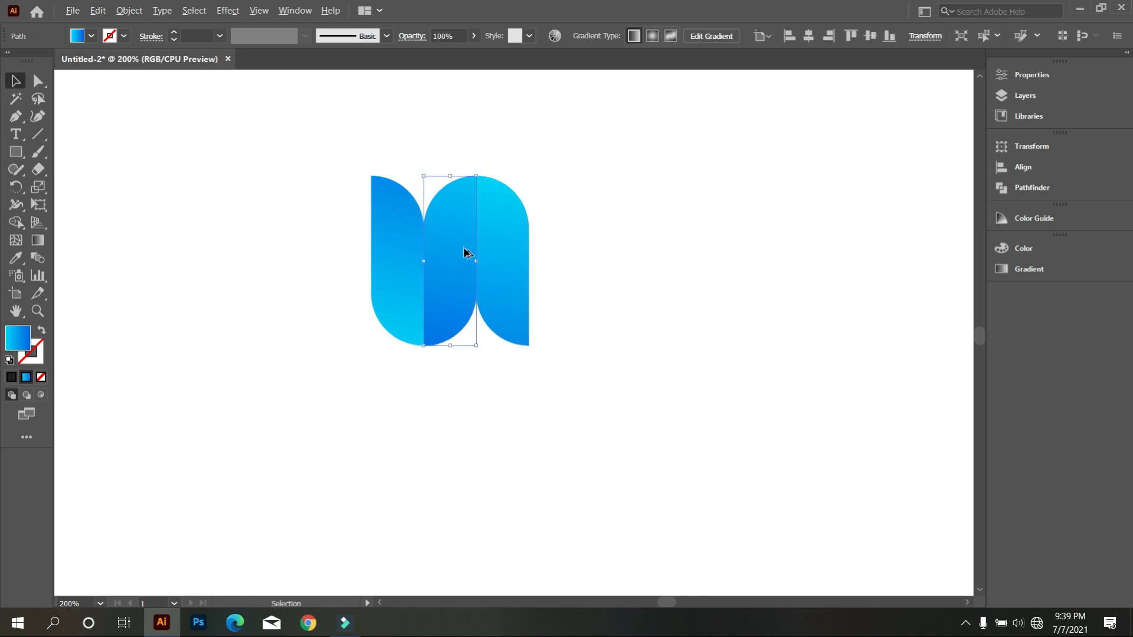
drag(465, 253, 361, 255)
click(384, 387)
scroll(325, 337, up, 2)
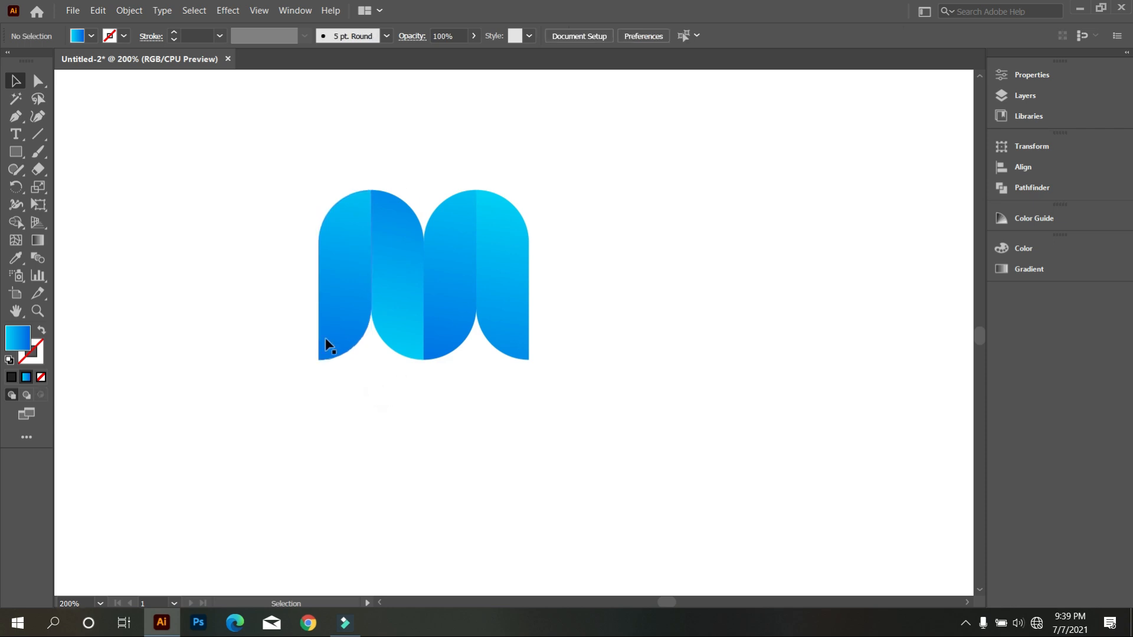
drag(256, 209, 812, 435)
click(731, 437)
scroll(421, 361, up, 1)
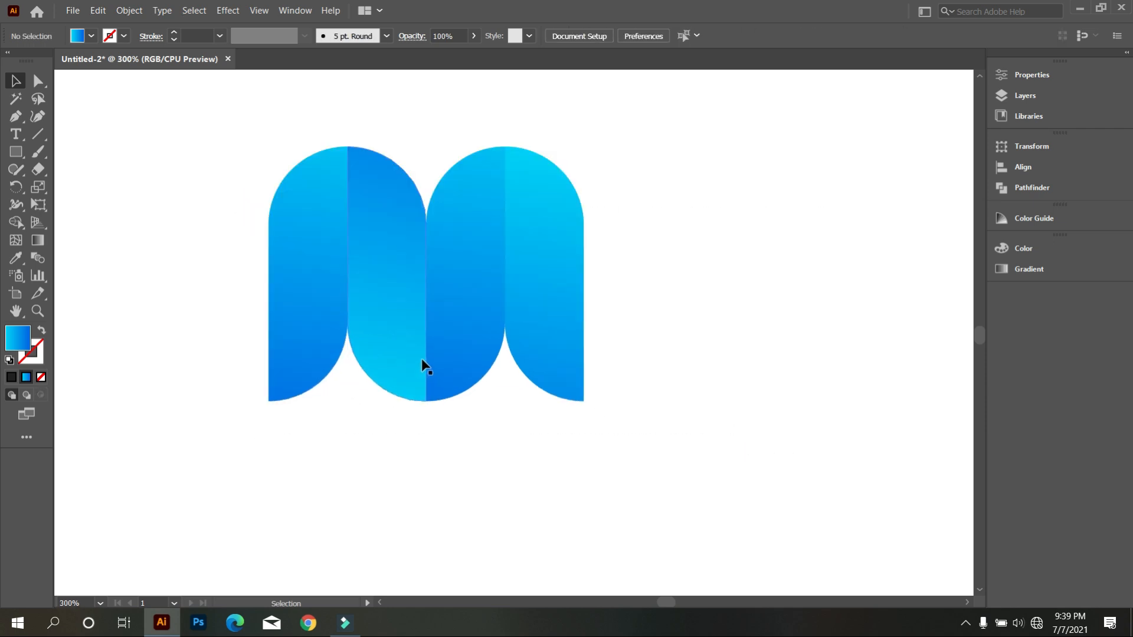
scroll(422, 361, up, 1)
Place the M in the letter row to the right of the V and keep a duplicate of it below the row
scroll(548, 387, down, 2)
drag(643, 412, 387, 321)
scroll(490, 363, down, 2)
drag(495, 360, 515, 187)
click(525, 278)
scroll(502, 373, up, 2)
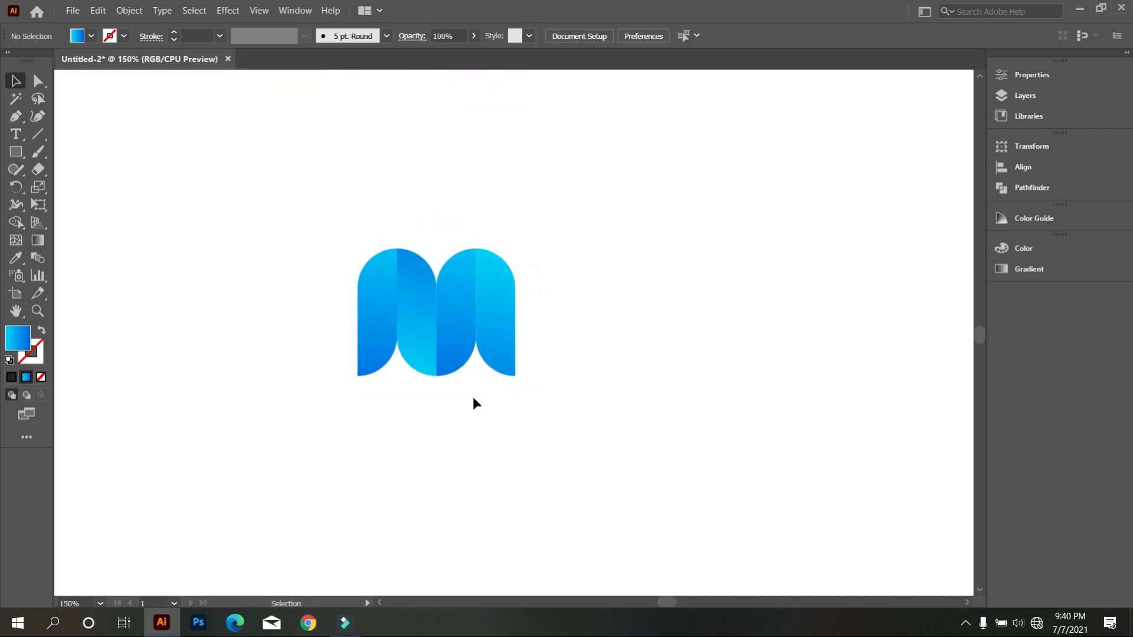
scroll(430, 402, up, 1)
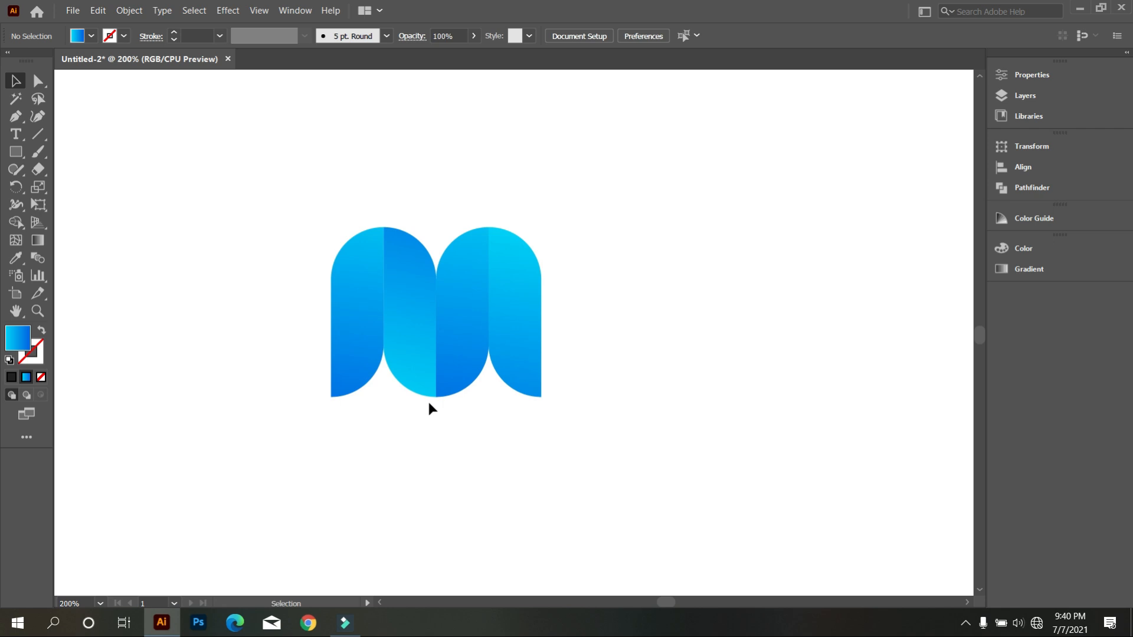
Rotate the M copy 90 degrees clockwise and delete its topmost strip
drag(221, 191, 629, 404)
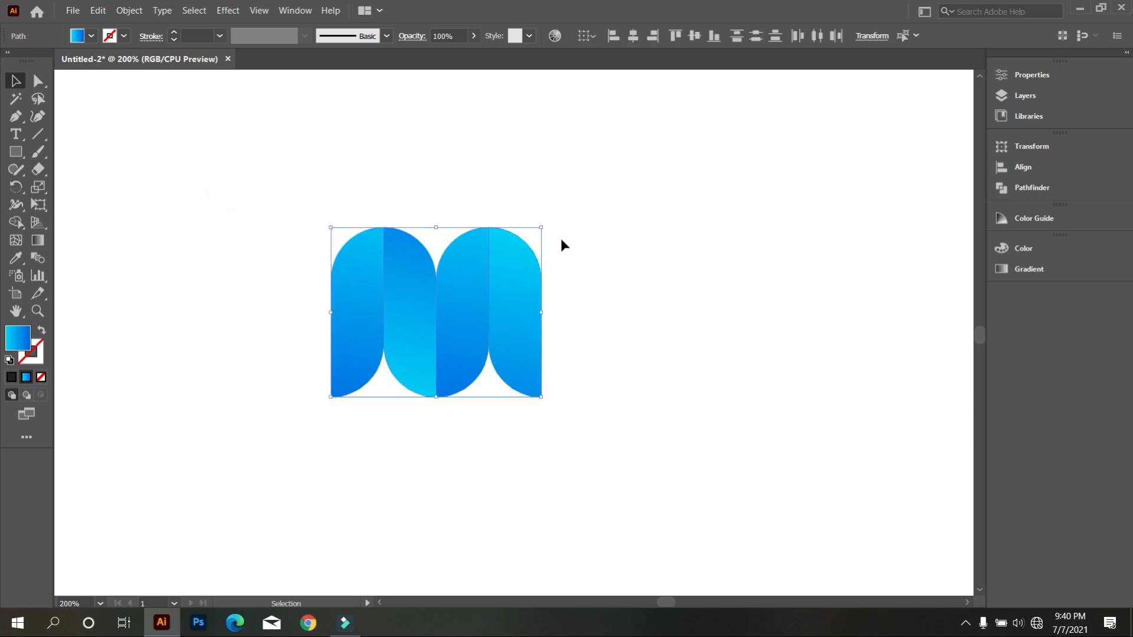
drag(570, 253, 569, 407)
click(569, 407)
click(471, 207)
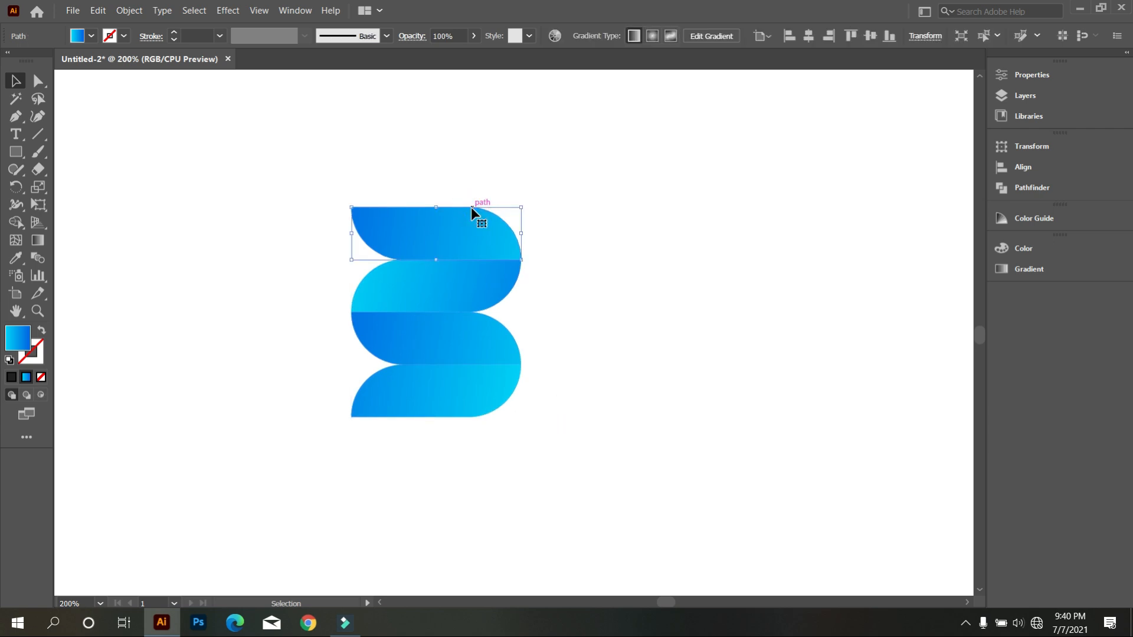
key(Delete)
Reflect the three remaining strips together across the vertical axis to form a Z
drag(311, 232, 584, 503)
right_click(601, 308)
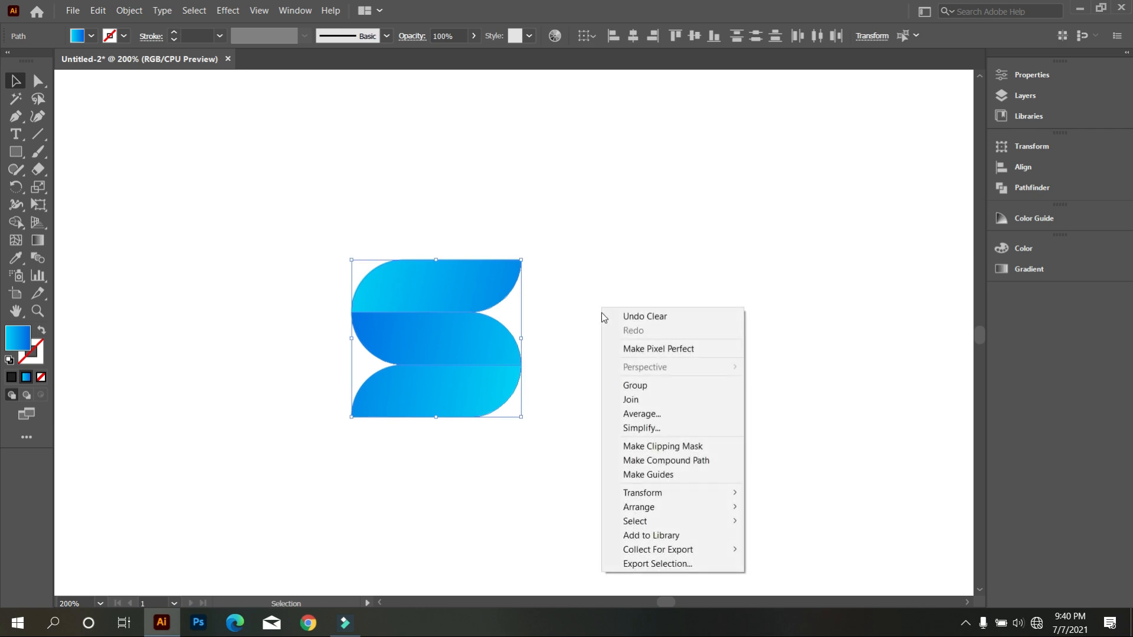
mouse_move(664, 493)
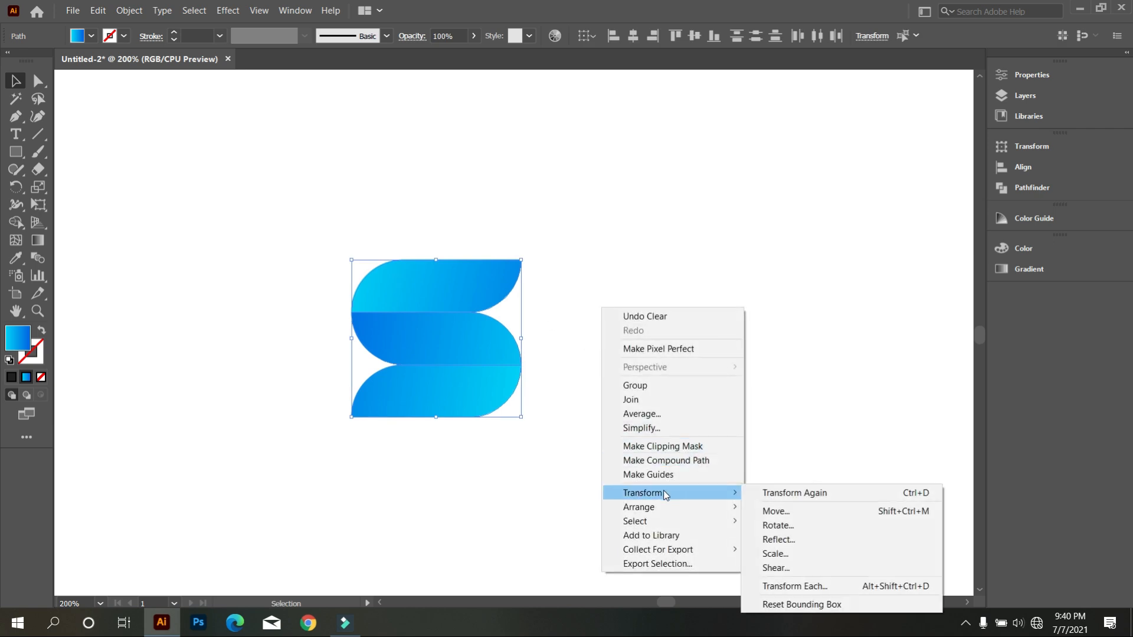
click(783, 540)
click(1015, 435)
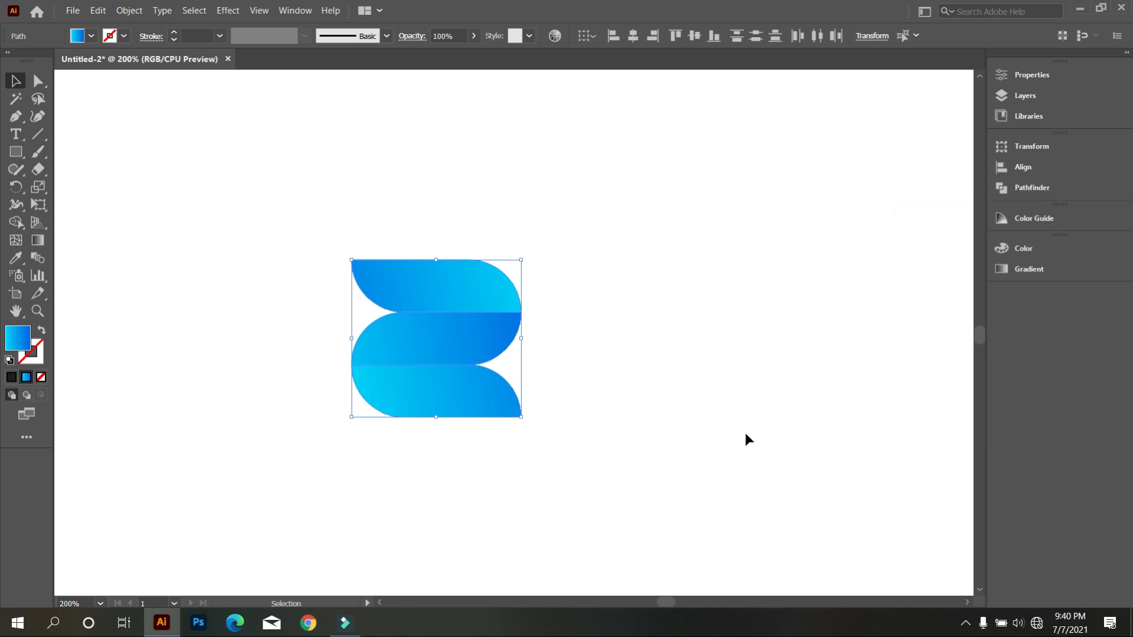
click(745, 432)
Move the whole Z a little to the right in the open space below the letter row
scroll(544, 456, up, 2)
scroll(481, 458, down, 1)
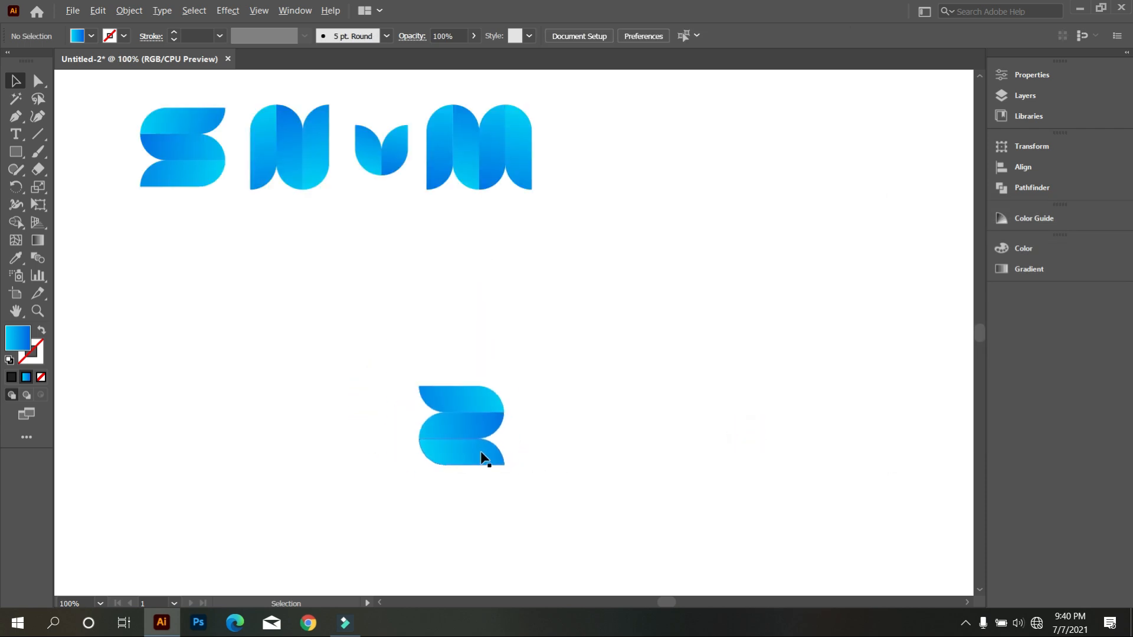
drag(479, 445, 538, 433)
scroll(529, 494, up, 1)
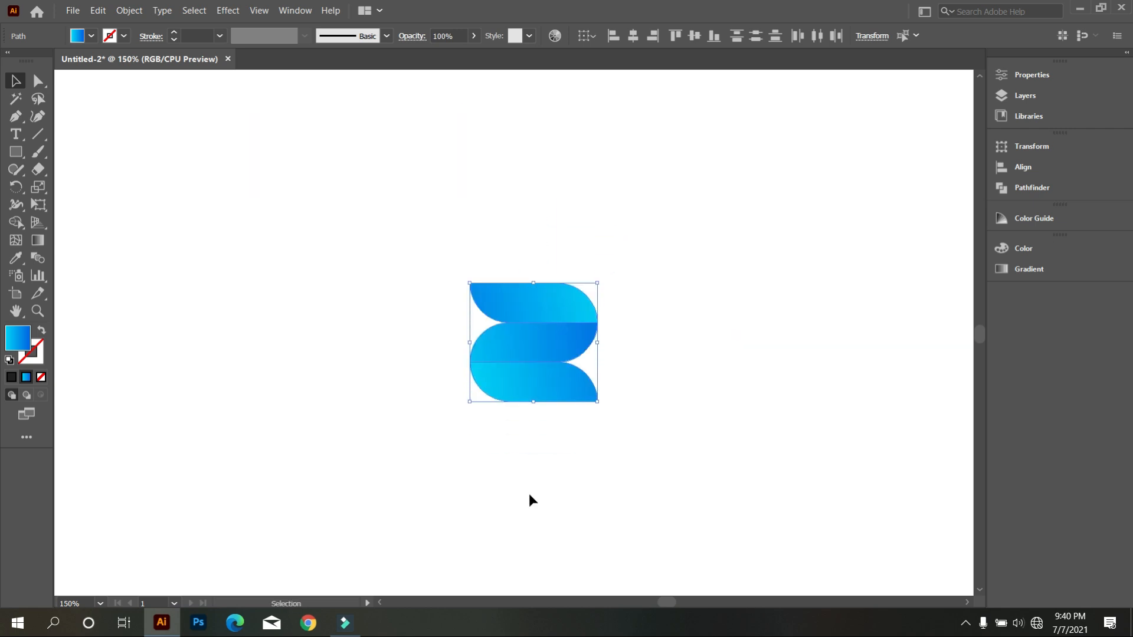
scroll(534, 478, up, 1)
click(539, 473)
scroll(540, 463, up, 1)
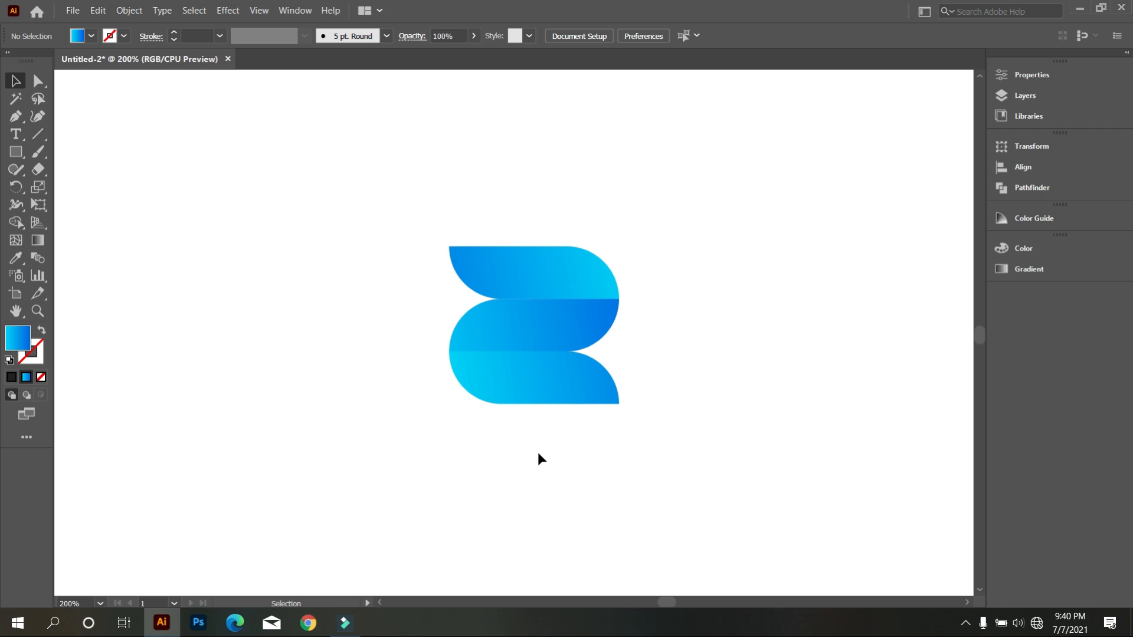
Duplicate the Z's middle strip straight down and place the copy flush beneath the bottom strip
scroll(537, 455, up, 1)
scroll(537, 455, up, 1)
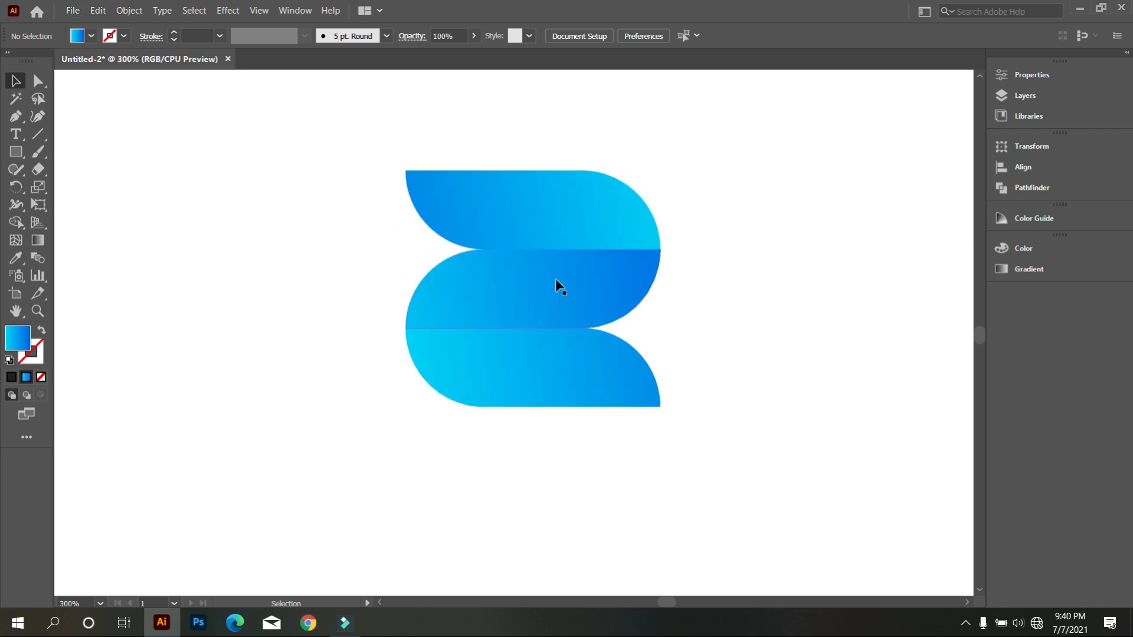
click(573, 266)
drag(574, 299, 577, 437)
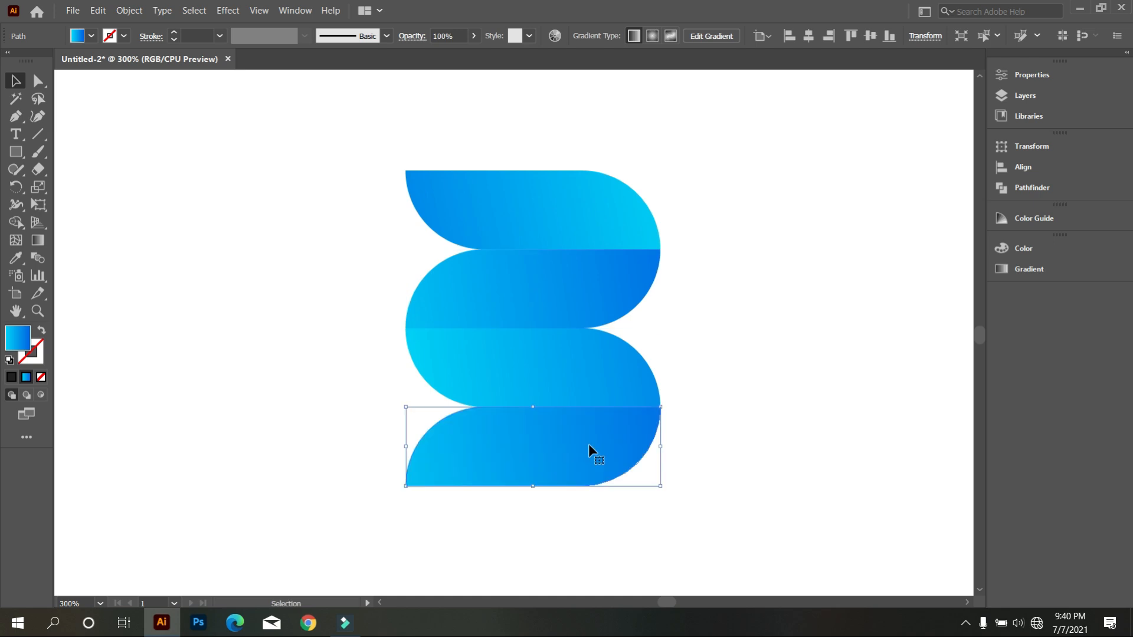
Draw a vertical rectangle over the left ends of the four stacked strips, spanning their full height, as a B's stem
click(685, 506)
click(37, 134)
right_click(16, 152)
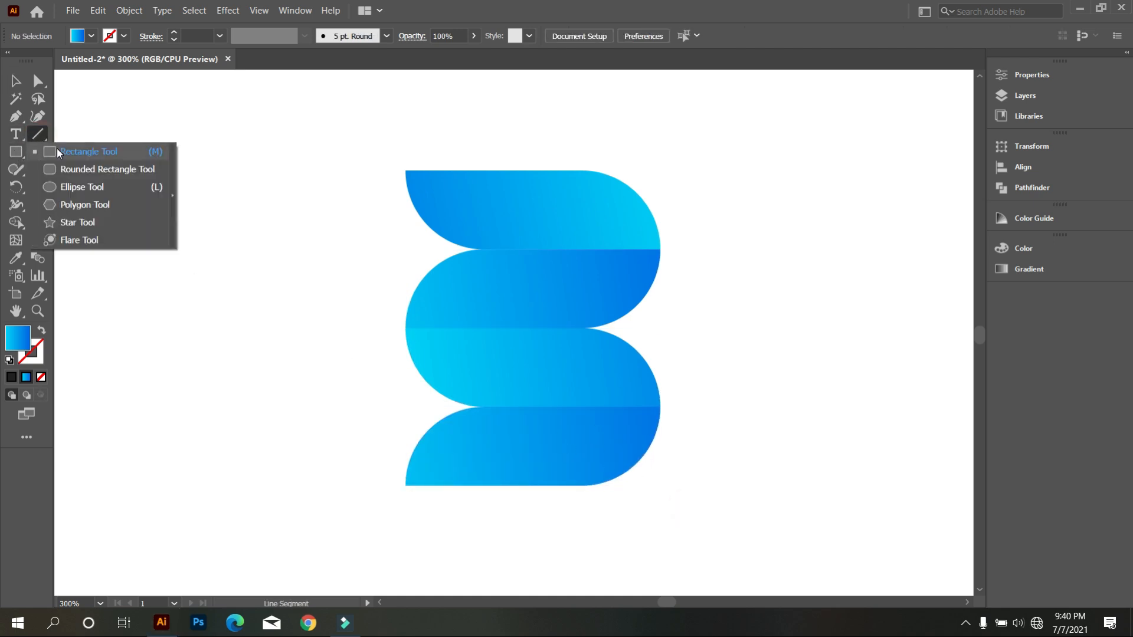
click(88, 152)
drag(403, 171, 494, 486)
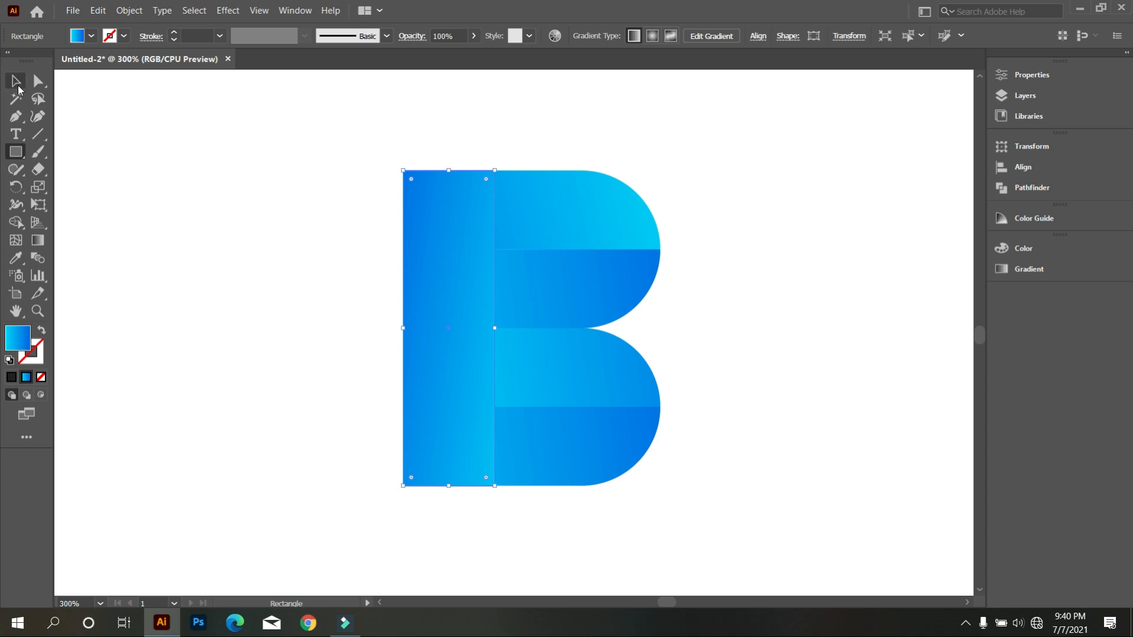
Use Shape Builder to merge the stem with the top and bottom strips, and join the pieces of the two middle strips
click(16, 82)
drag(309, 126, 653, 524)
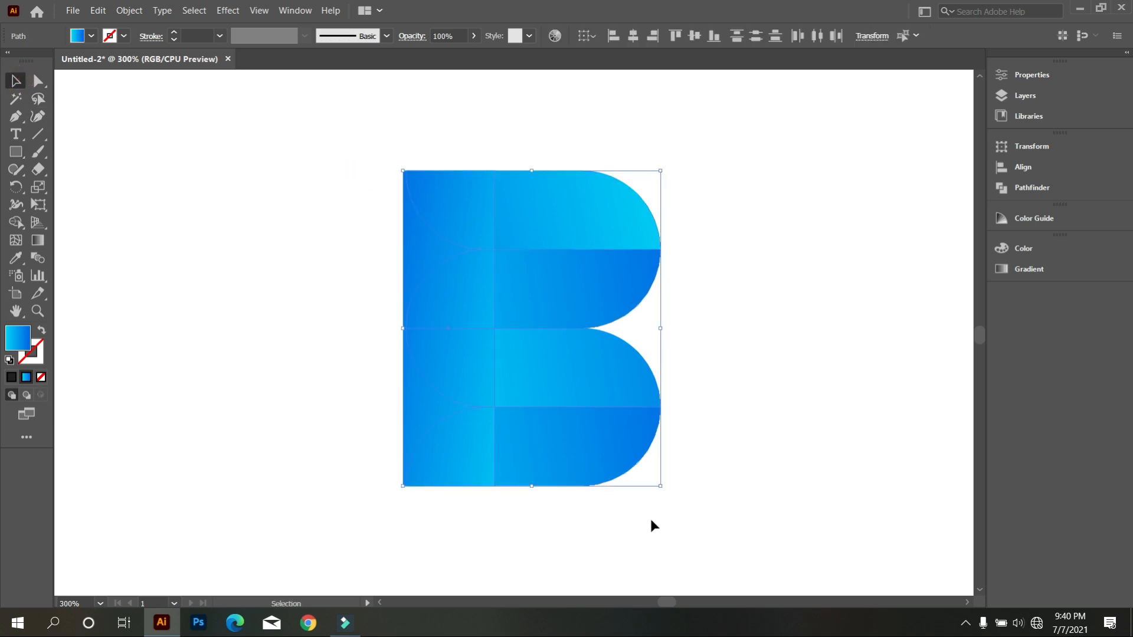
click(16, 222)
mouse_move(593, 211)
mouse_down()
mouse_move(529, 220)
mouse_move(419, 256)
mouse_up()
mouse_move(516, 476)
mouse_down()
mouse_move(425, 442)
mouse_move(415, 420)
mouse_up()
mouse_move(527, 301)
mouse_down()
mouse_move(477, 304)
mouse_move(461, 384)
mouse_up()
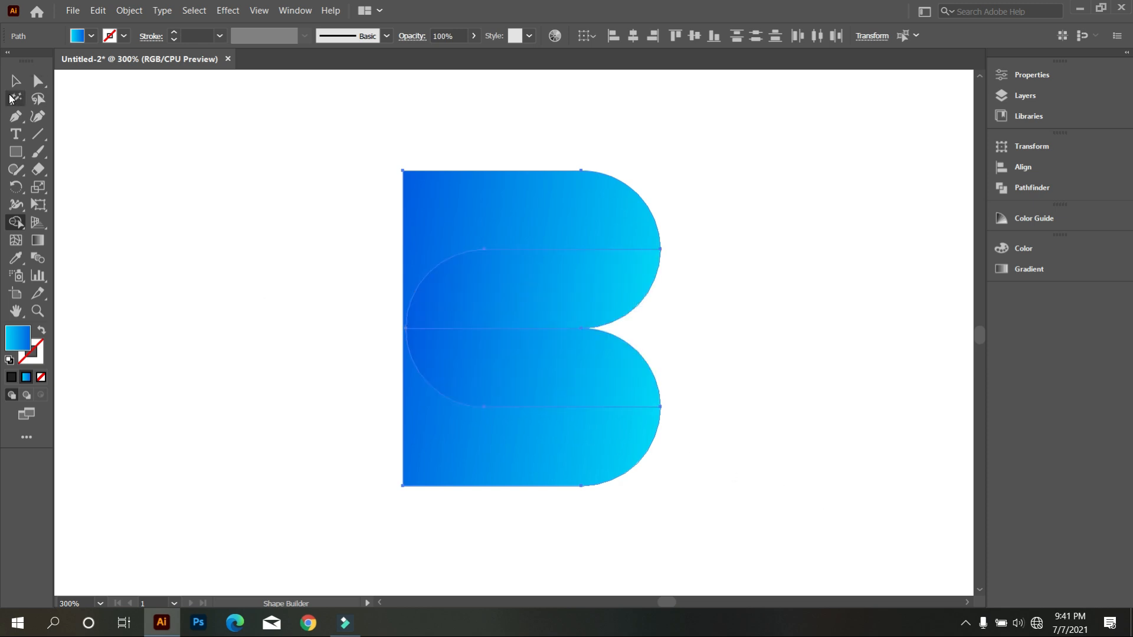
click(12, 85)
click(119, 160)
Redirect the outer B shape's gradient horizontally so it runs from cyan at the stem to dark blue at the rounded ends
scroll(303, 306, down, 1)
scroll(313, 319, down, 1)
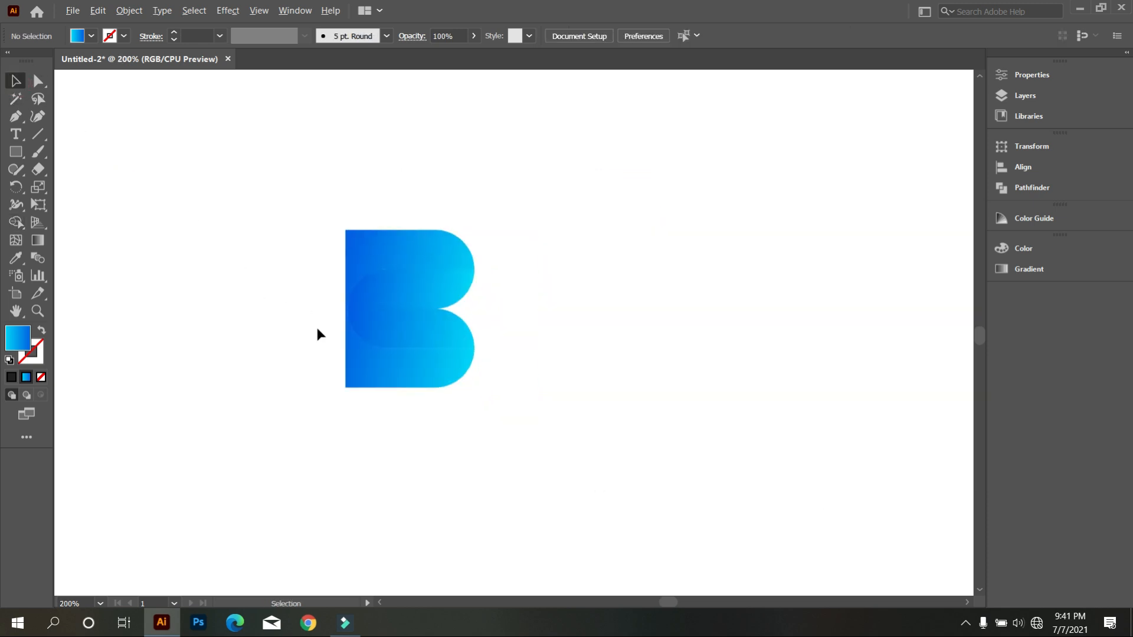
scroll(316, 324, up, 2)
click(471, 179)
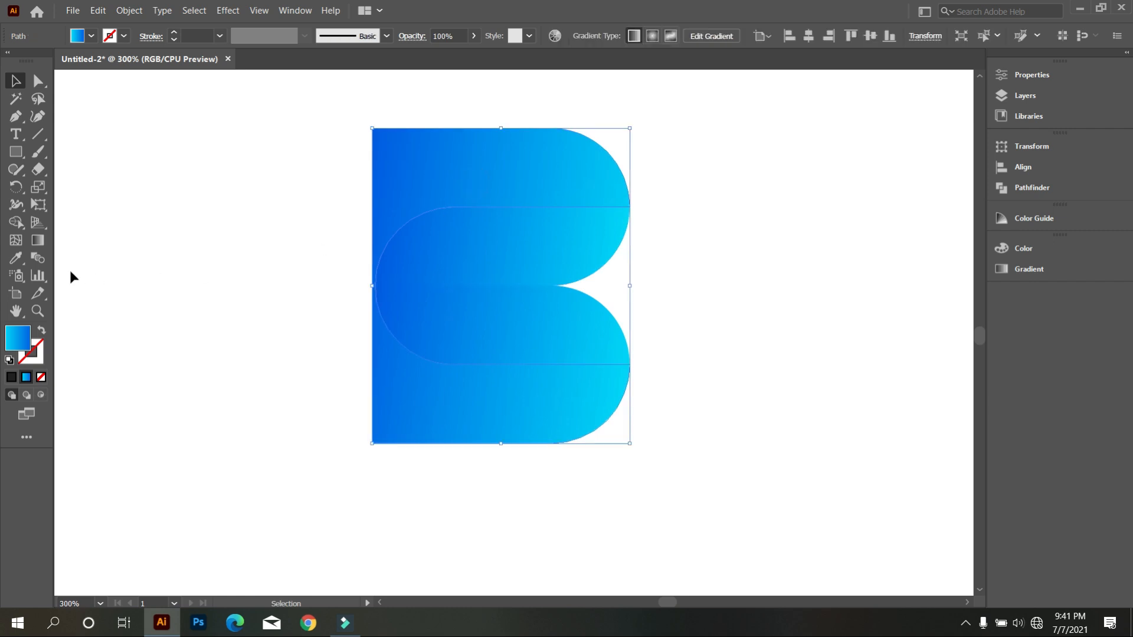
click(37, 242)
drag(200, 314, 424, 319)
drag(322, 239, 531, 233)
drag(316, 229, 654, 227)
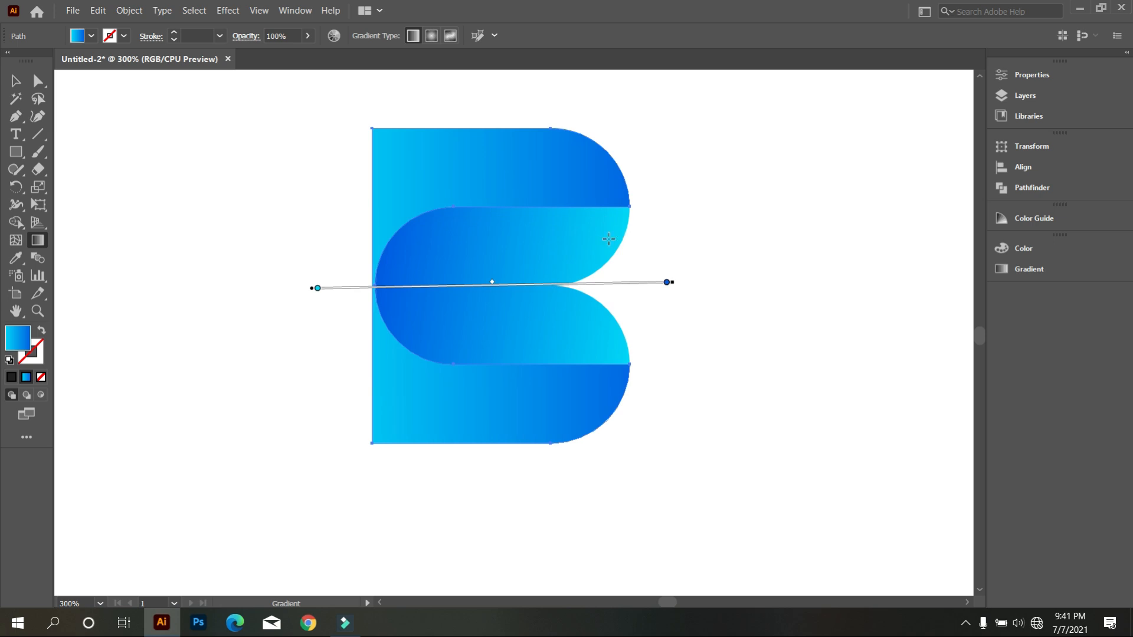
click(15, 84)
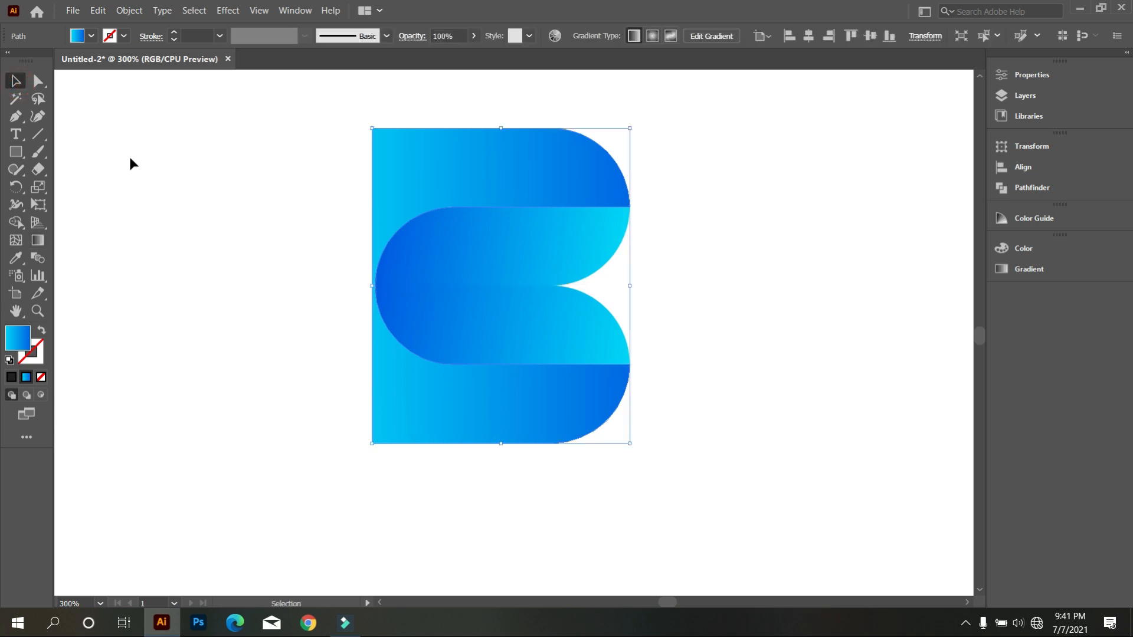
click(130, 157)
Narrow the B by shifting all its left-side anchor points toward the right with Direct Selection
click(38, 81)
drag(320, 108, 485, 464)
key(shift+Right)
key(shift+Right)
key(shift+Right)
key(shift+Right)
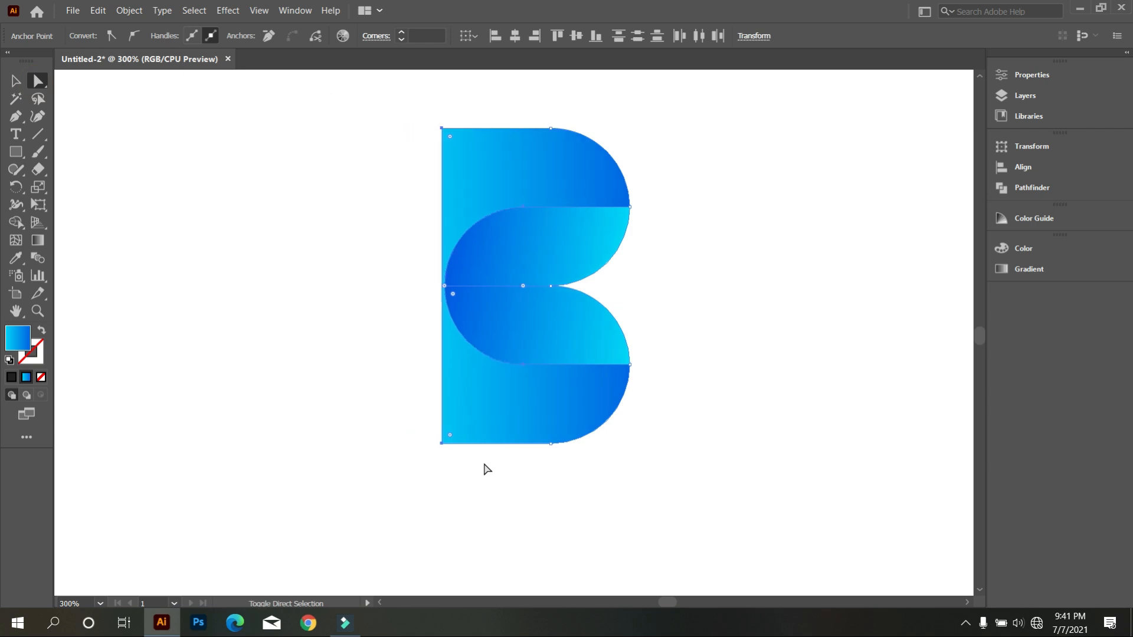
key(shift+Left)
key(shift+Left)
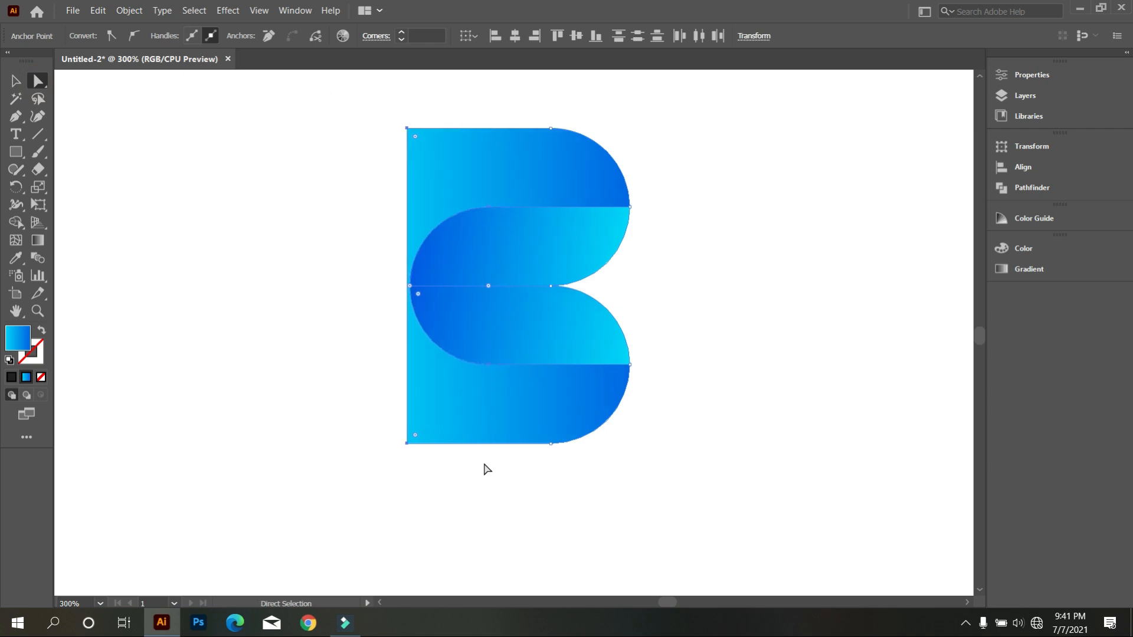
click(485, 465)
Duplicate the whole B and place the copy at the end of the letter row, beside the Z
scroll(489, 472, down, 3)
scroll(496, 478, up, 1)
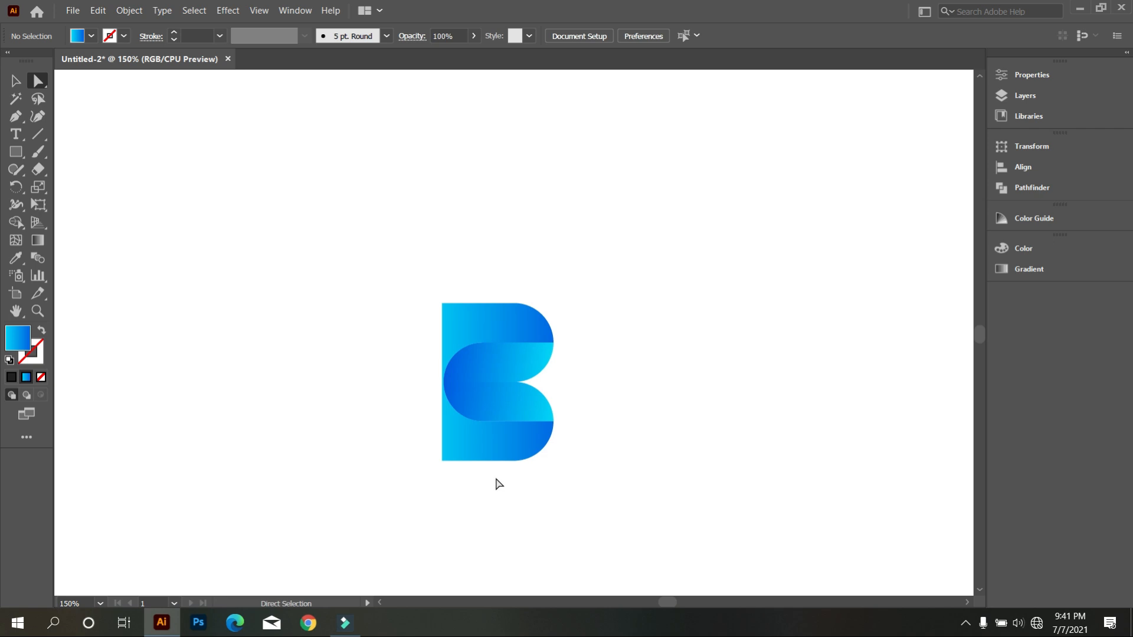
scroll(276, 343, down, 1)
scroll(240, 324, up, 1)
click(18, 78)
drag(355, 301, 473, 491)
drag(437, 437, 615, 159)
click(618, 263)
Delete the original B below the letter row
scroll(630, 319, down, 1)
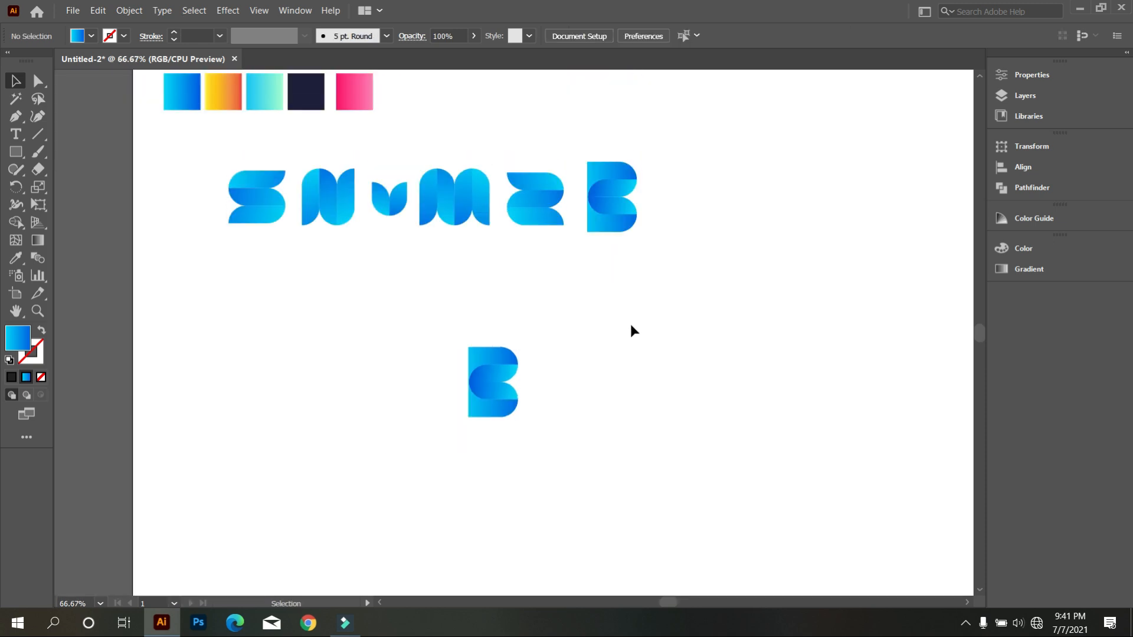
scroll(630, 326, up, 1)
drag(412, 341, 559, 468)
key(Delete)
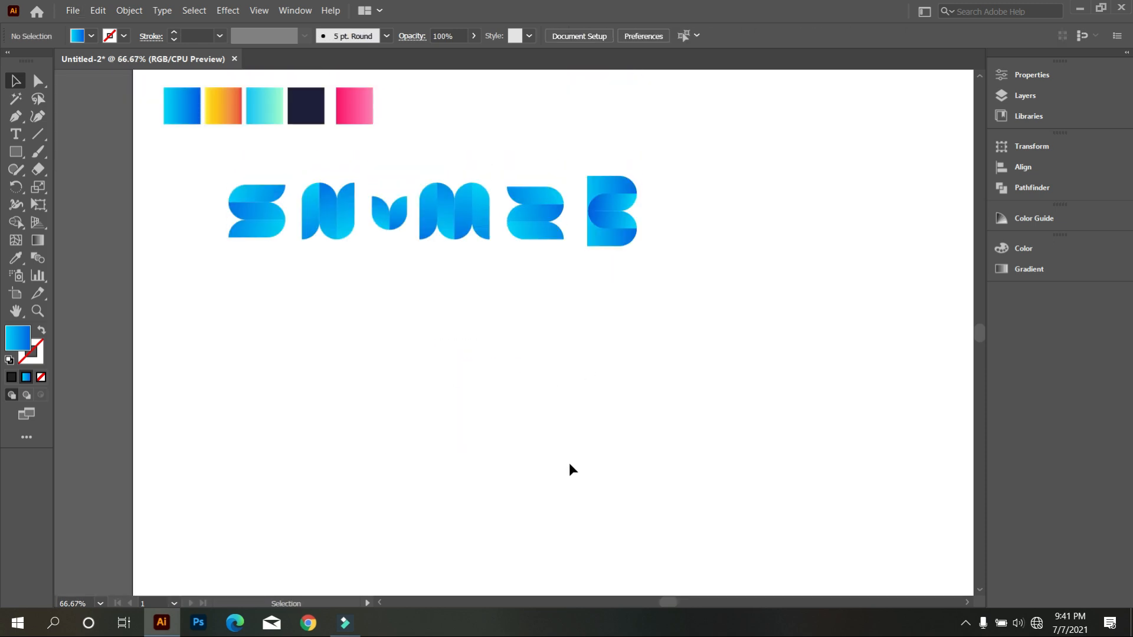
Duplicate the S from the letter row and place the copy in the empty space below
scroll(441, 320, up, 2)
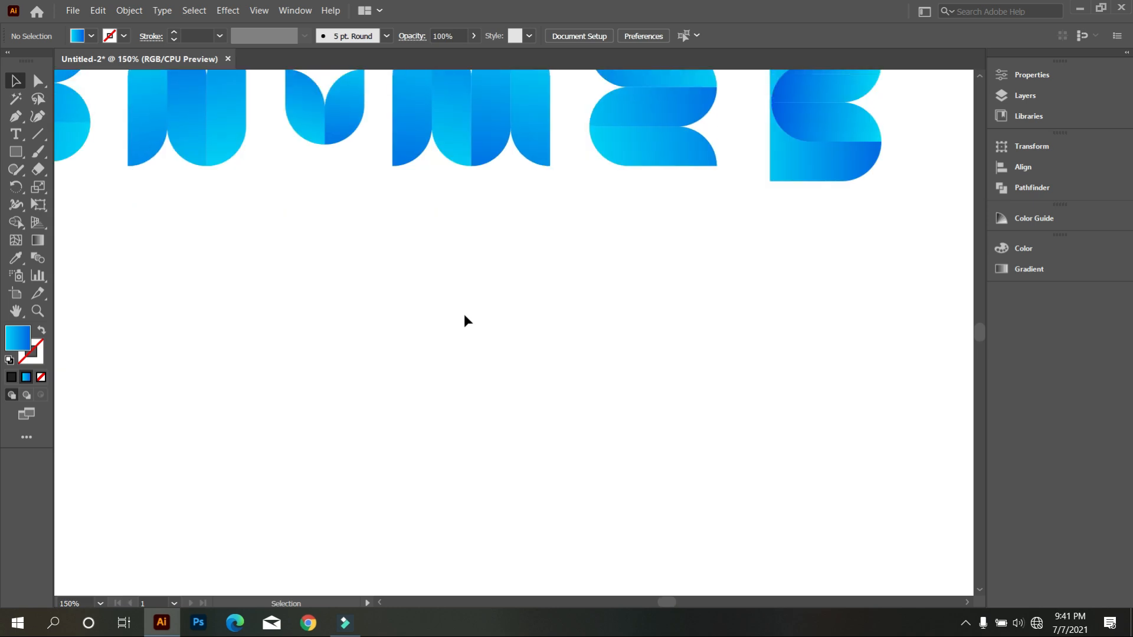
scroll(463, 314, down, 1)
drag(131, 133, 527, 471)
scroll(528, 481, down, 1)
click(535, 490)
scroll(535, 490, up, 1)
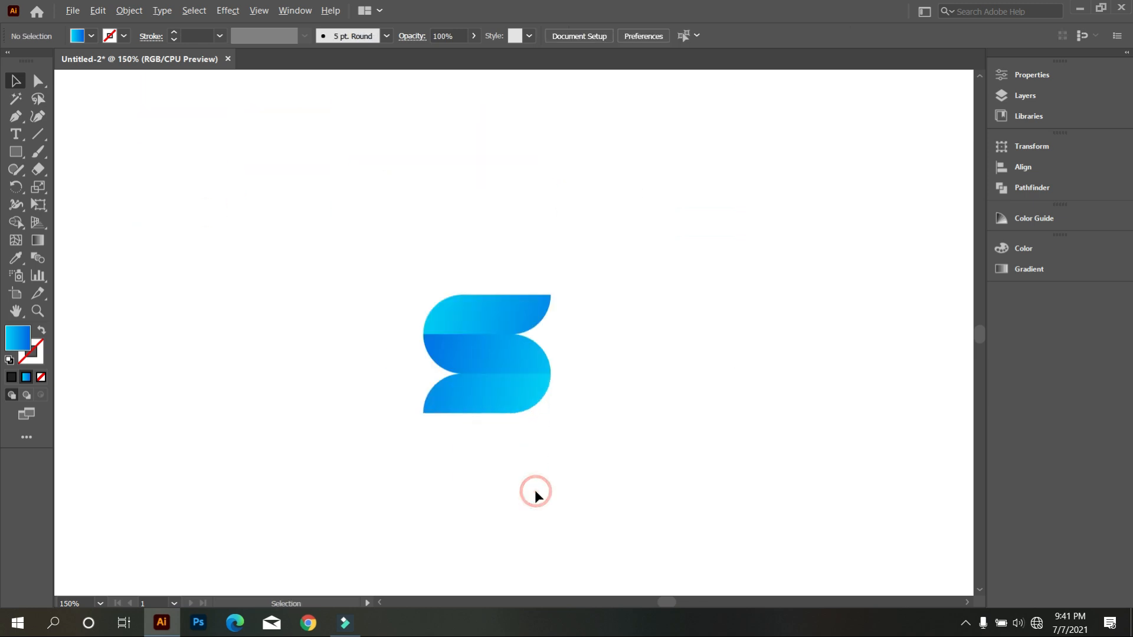
Rotate the S copy 90 degrees clockwise and duplicate its middle strip flush against the left side
scroll(527, 477, up, 1)
drag(387, 194, 543, 407)
drag(566, 234, 586, 418)
click(586, 418)
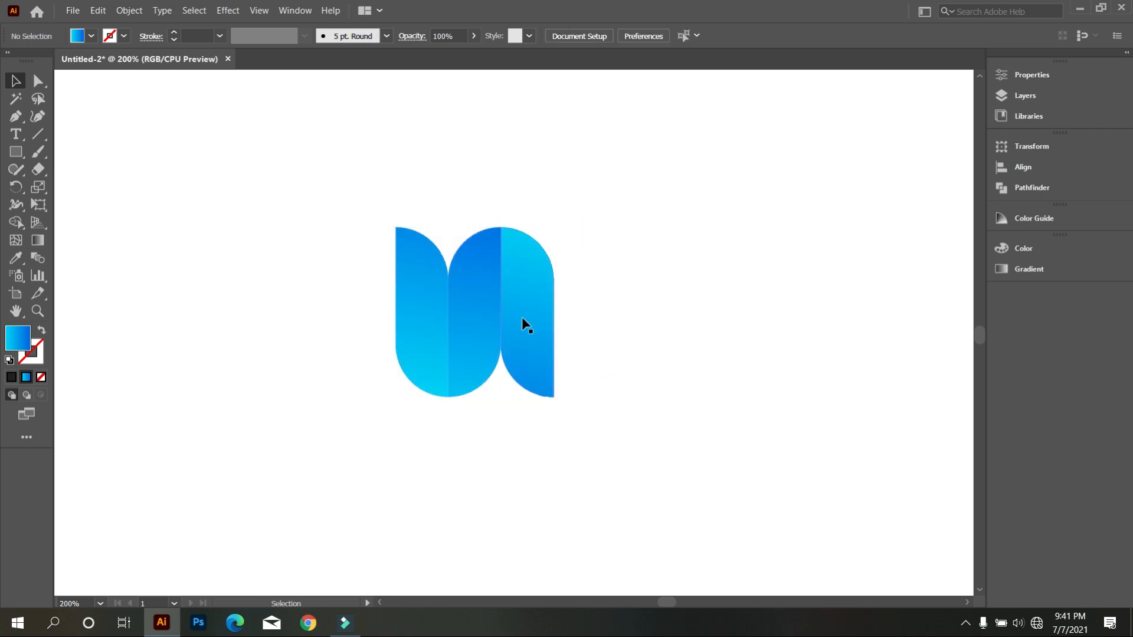
drag(491, 312, 385, 313)
click(419, 405)
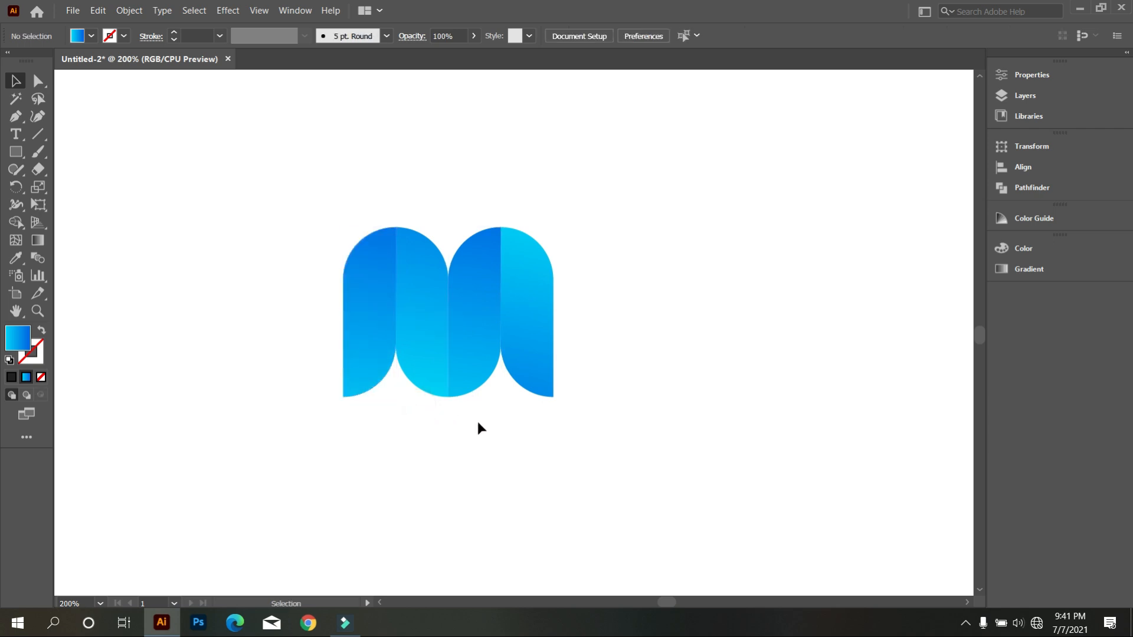
Lock the two outer strips of the four-strip shape
click(355, 328)
shift+click(524, 327)
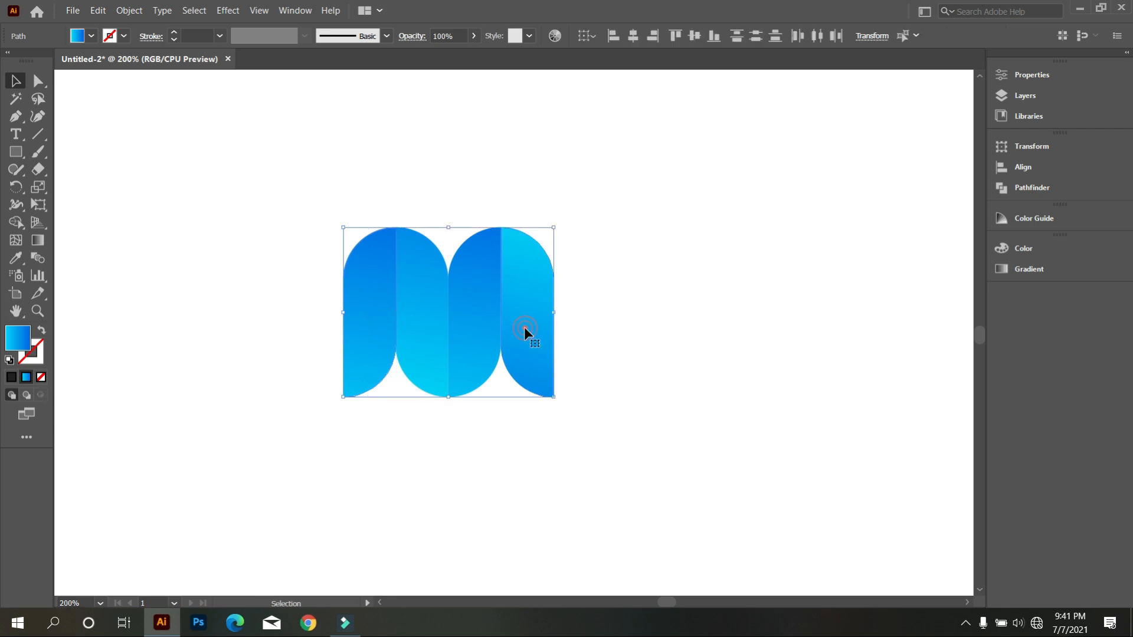
click(130, 10)
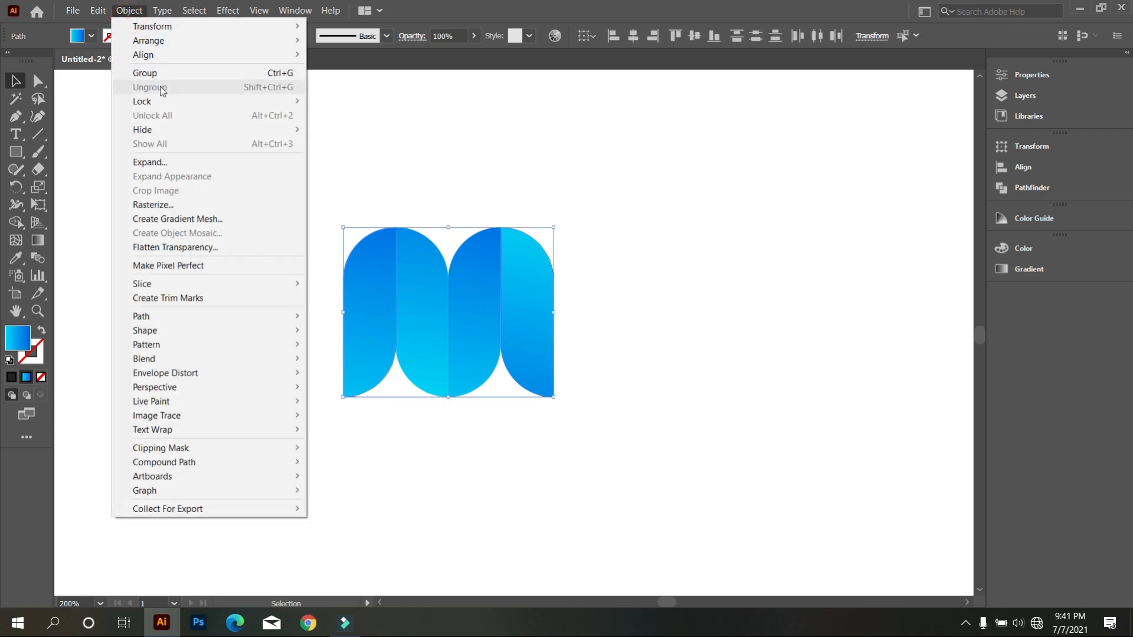
mouse_move(190, 109)
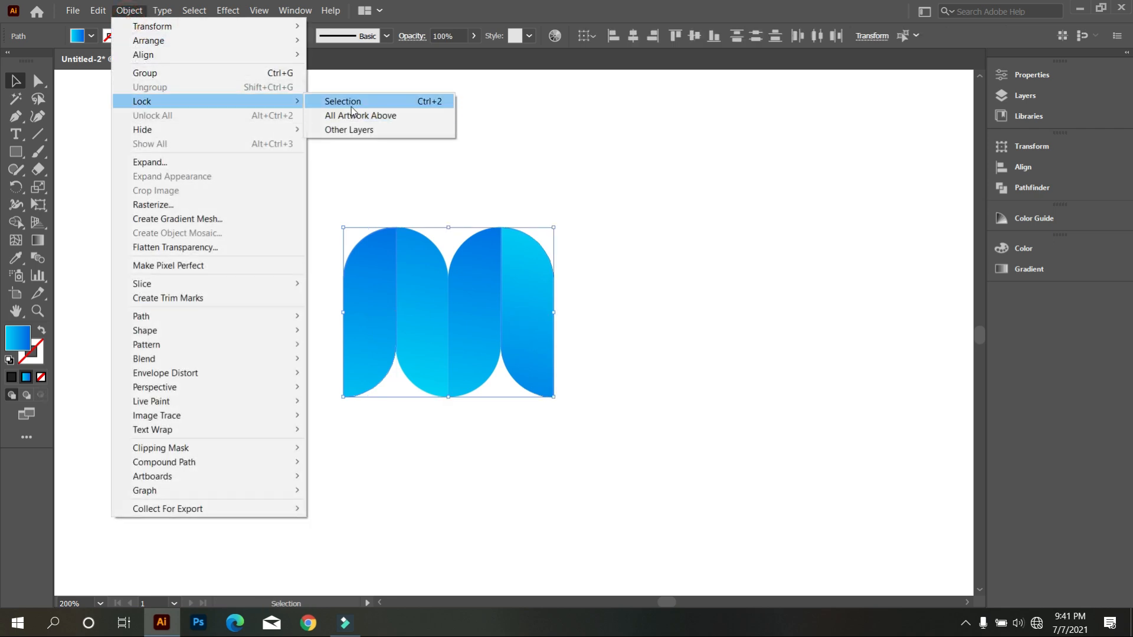
click(363, 105)
Shorten the two inner strips by raising their bottom anchor points slightly above the outer strips' ends
click(39, 83)
drag(510, 427, 381, 305)
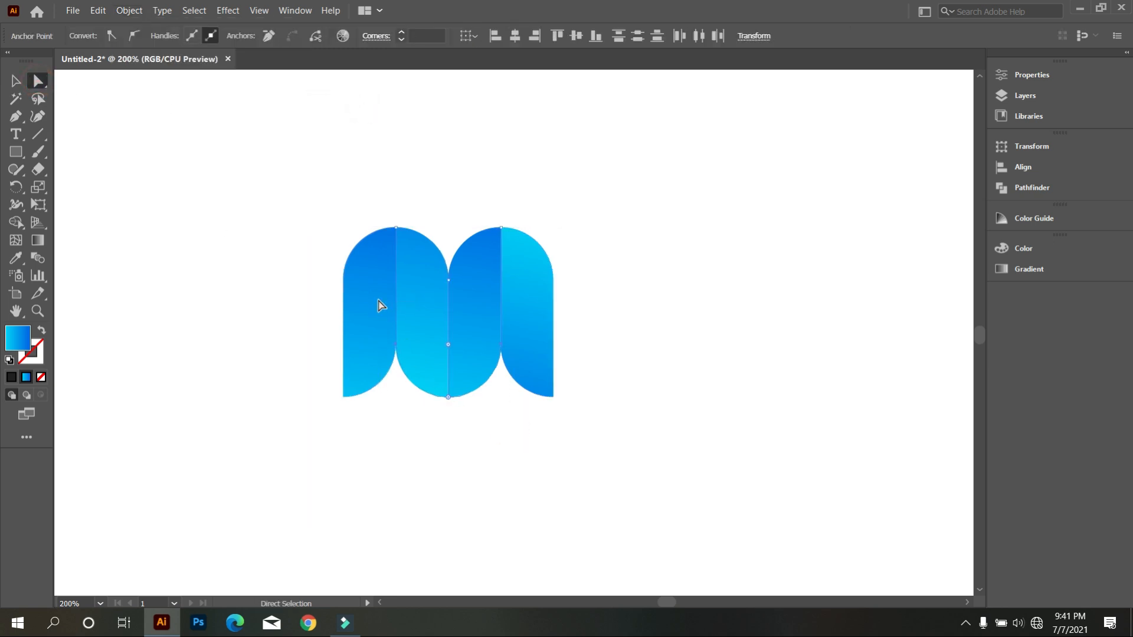
key(shift+Up)
key(shift+Up)
key(shift+Up)
key(shift+Up)
key(shift+Down)
key(shift+Down)
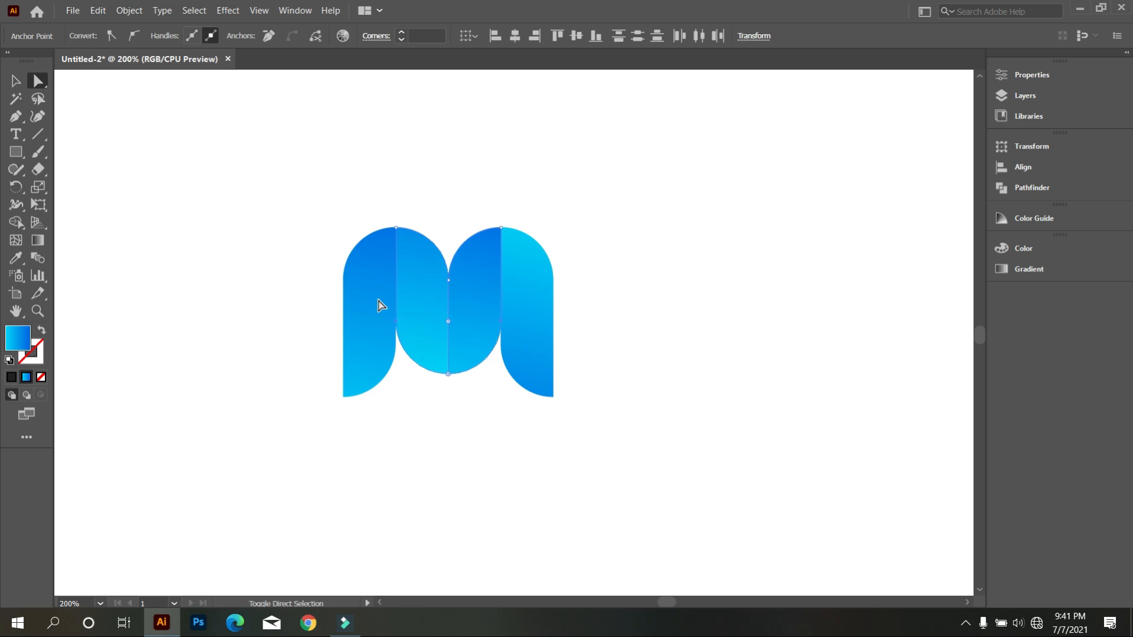
click(21, 86)
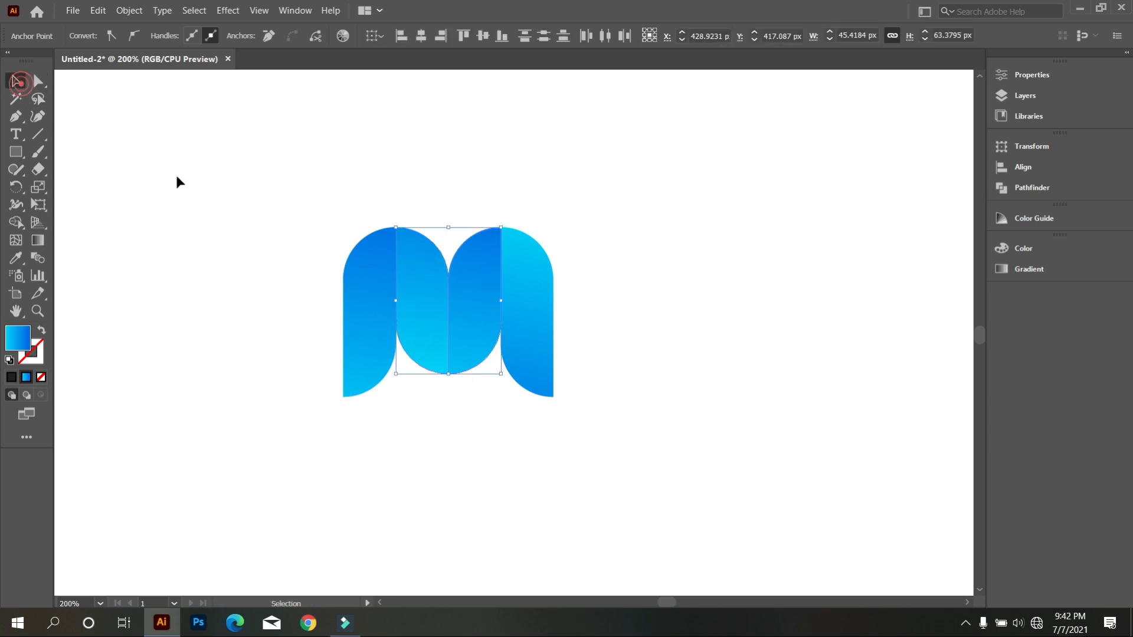
click(210, 195)
Unlock all objects and rotate the complete four-strip shape 180 degrees to form a W
click(130, 10)
click(163, 113)
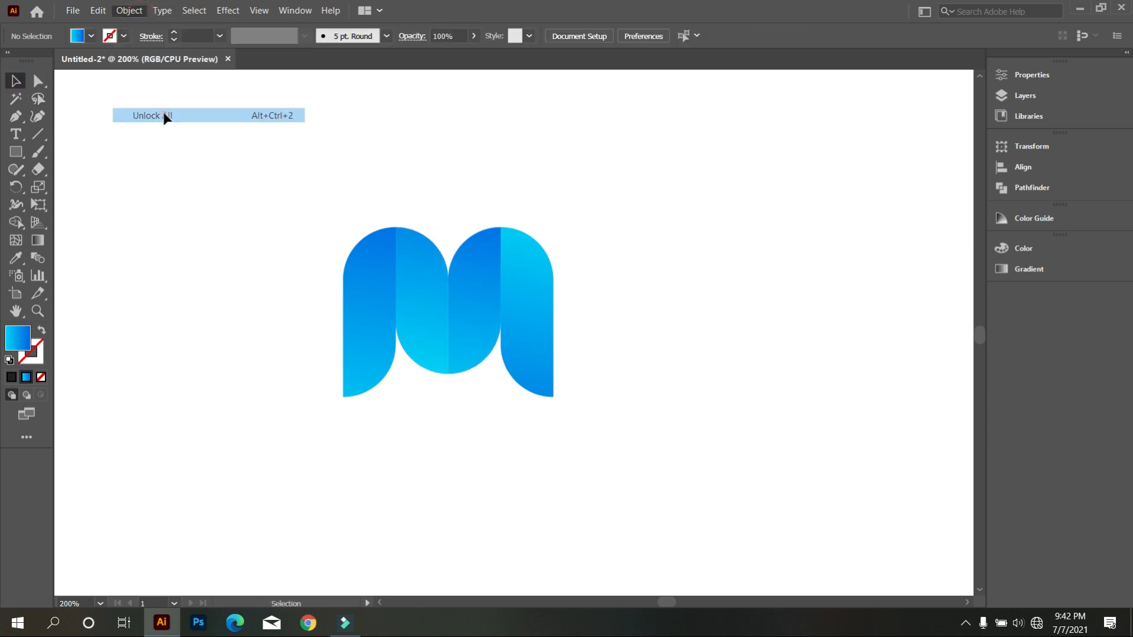
drag(196, 194, 582, 426)
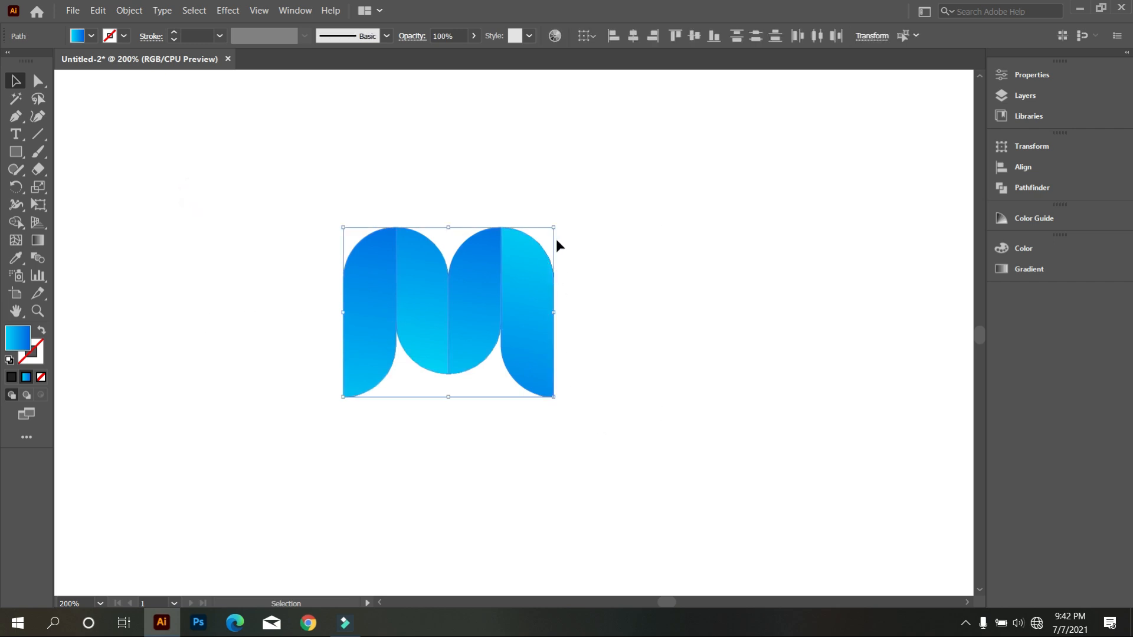
drag(556, 227, 297, 373)
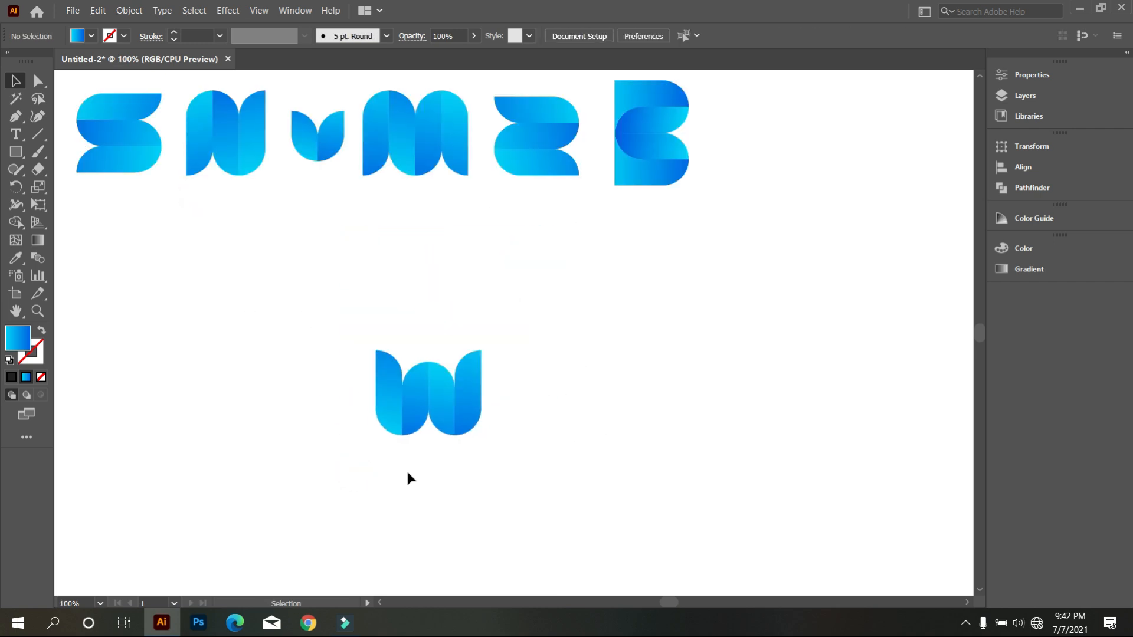
Move the W to the end of the letter row, beside the B
scroll(406, 469, down, 1)
drag(506, 476, 357, 376)
drag(441, 434, 676, 266)
click(674, 312)
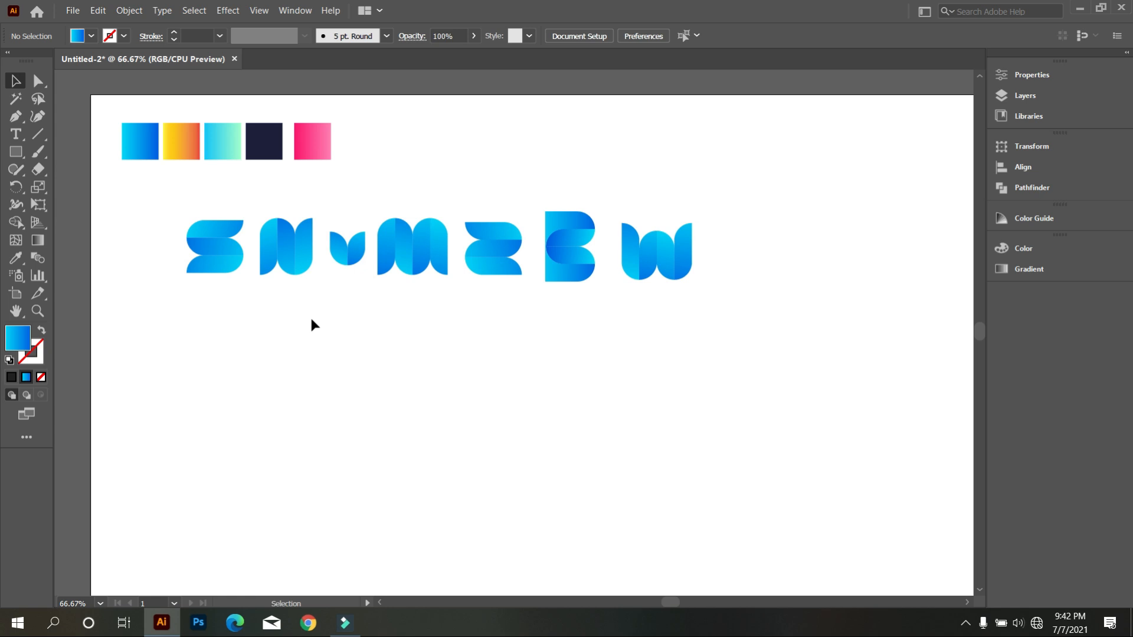
Draw a rectangle covering the entire artboard and send it to the back behind the letters and swatches
scroll(311, 320, up, 1)
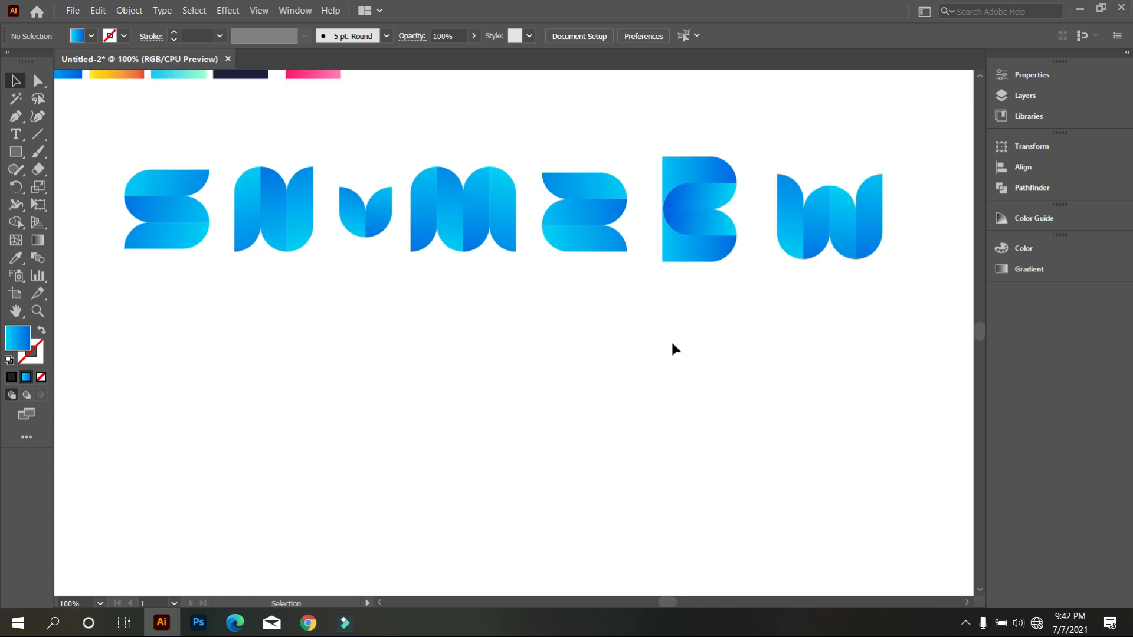
scroll(672, 346, down, 1)
scroll(610, 372, down, 1)
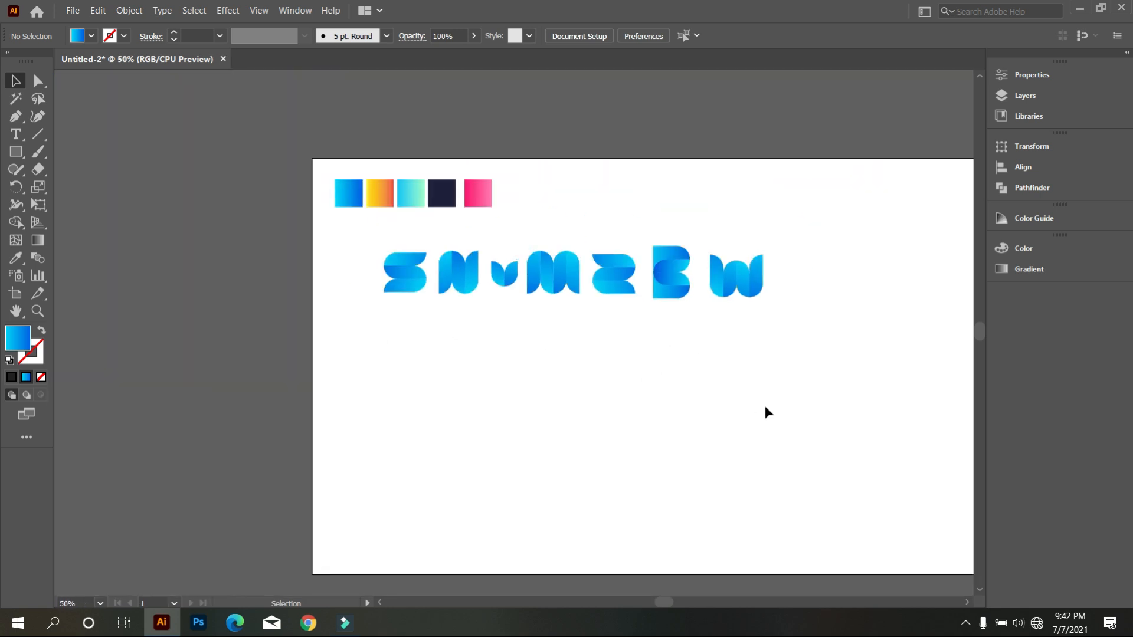
drag(793, 428, 732, 433)
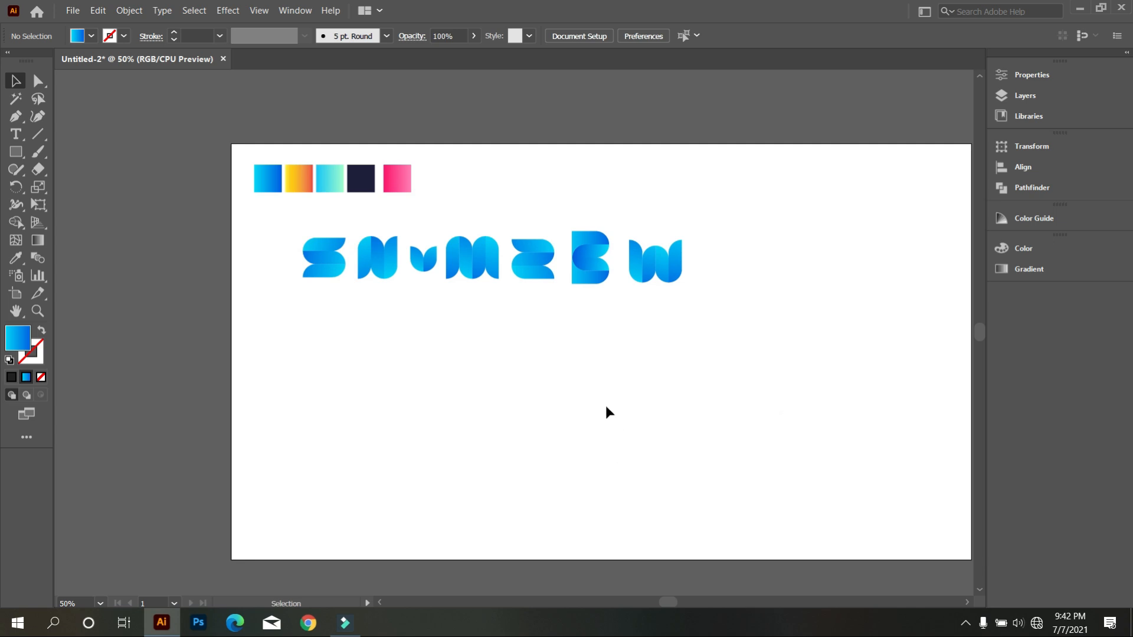
drag(643, 388, 580, 383)
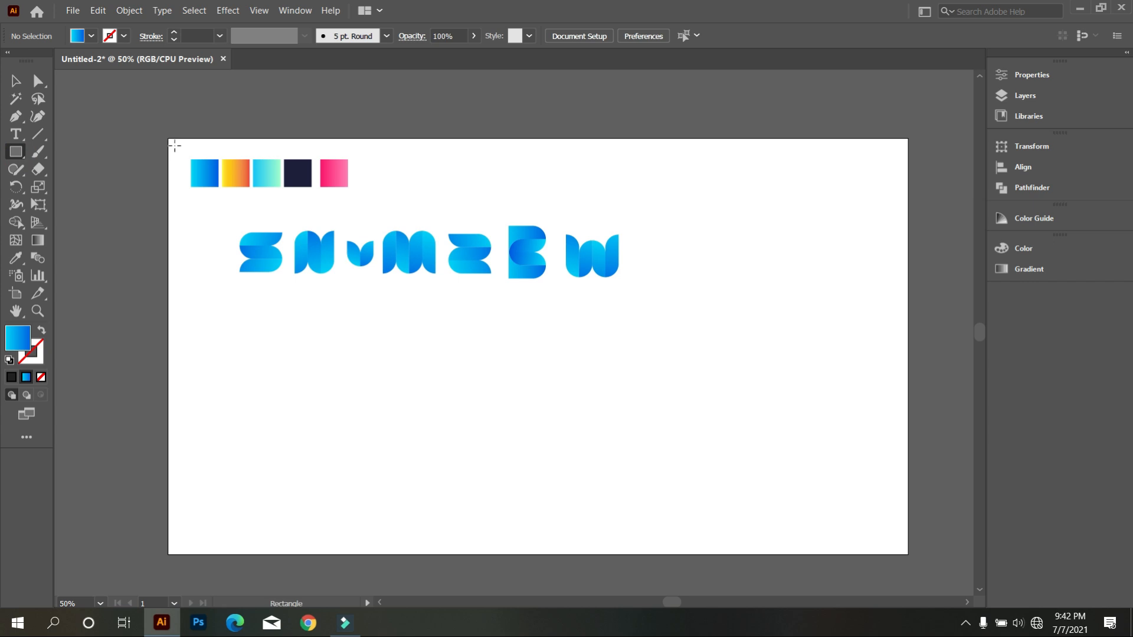
drag(169, 138, 909, 553)
right_click(690, 360)
mouse_move(770, 301)
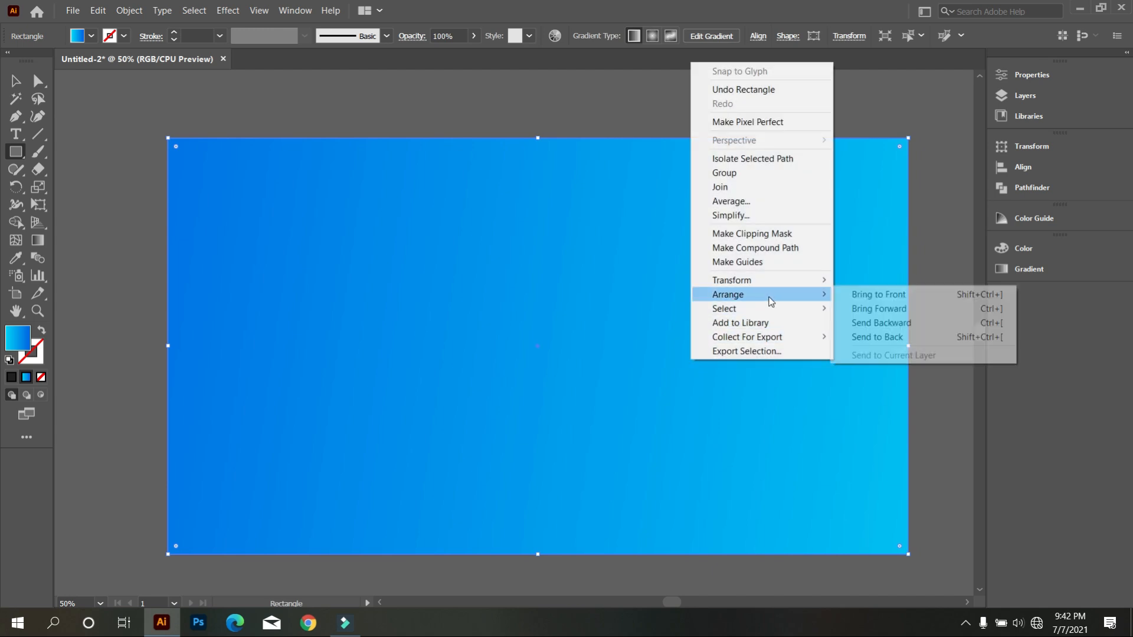
click(866, 339)
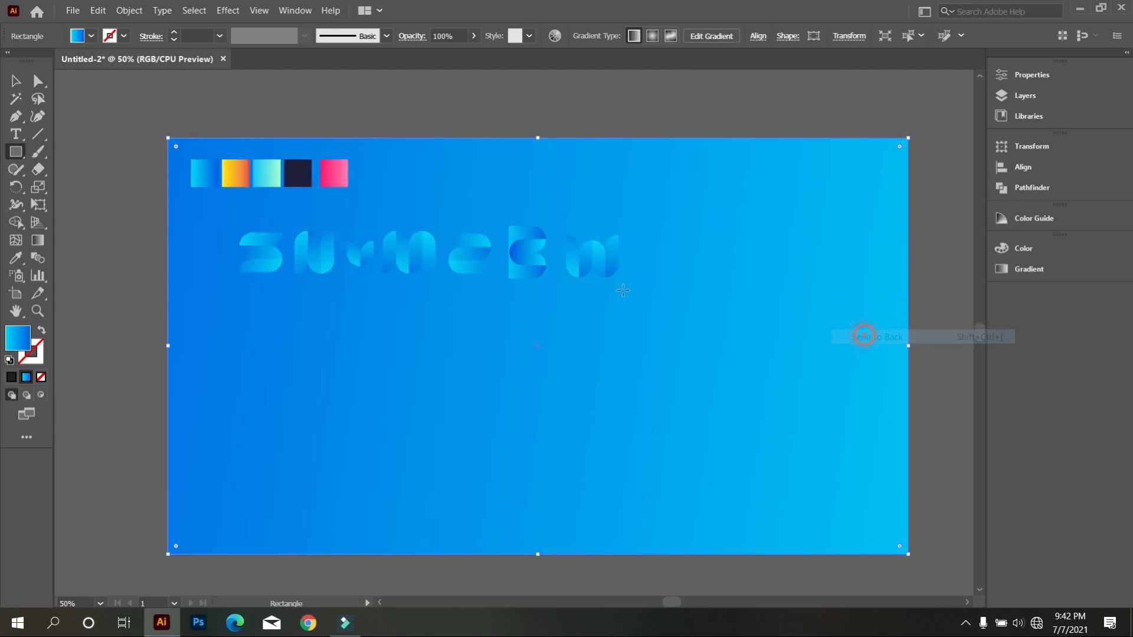
Fill the background rectangle with the dark navy swatch's colour using the Eyedropper, and deselect it
click(17, 262)
click(311, 165)
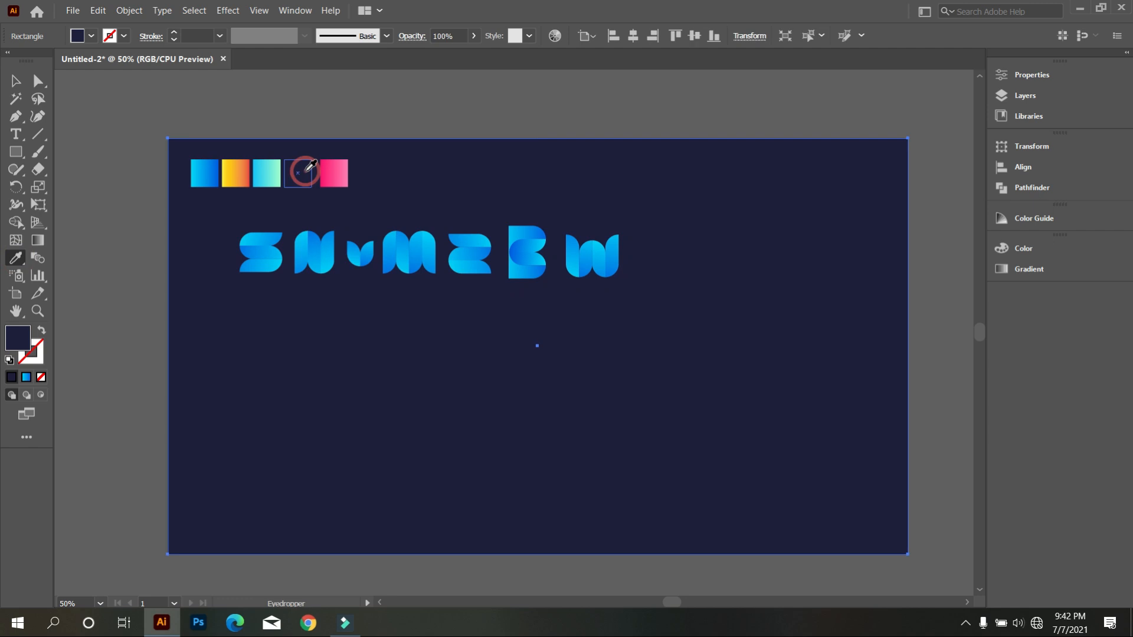
key(ctrl+shift+a)
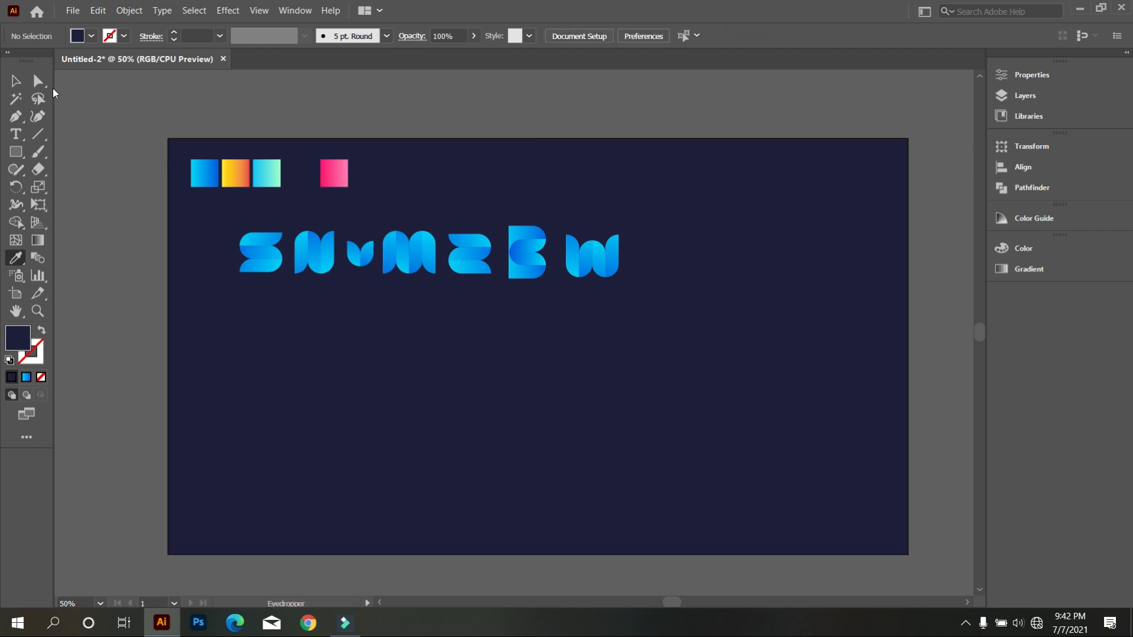
Redraw the gradient on the S's middle strip so it runs from dark blue at its left end to cyan at its right
click(15, 82)
scroll(177, 256, up, 4)
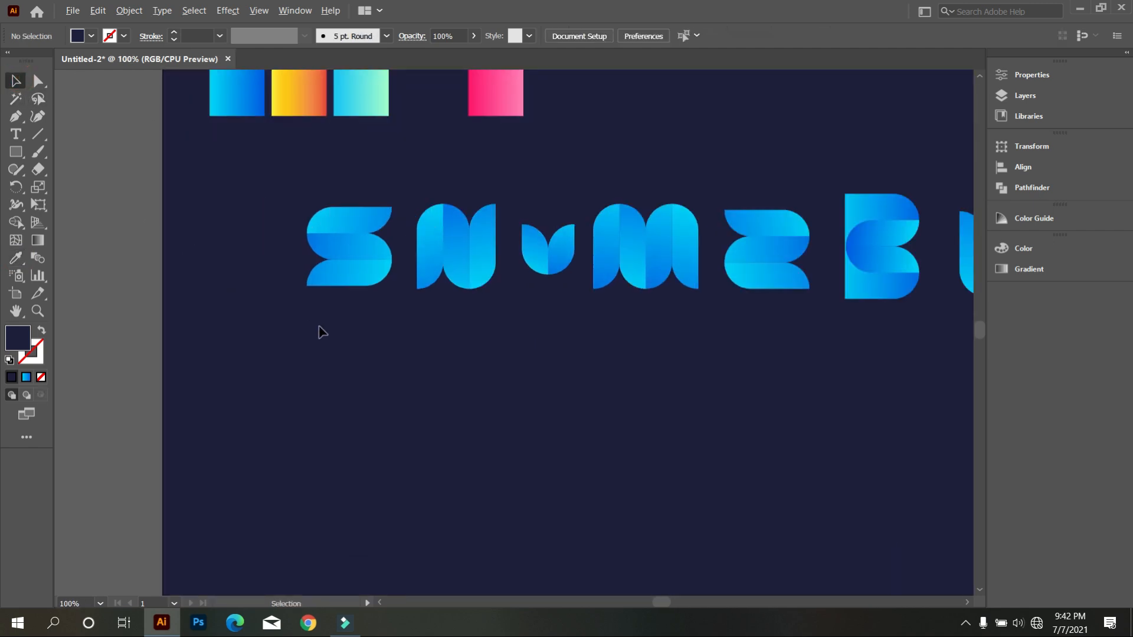
scroll(489, 392, up, 4)
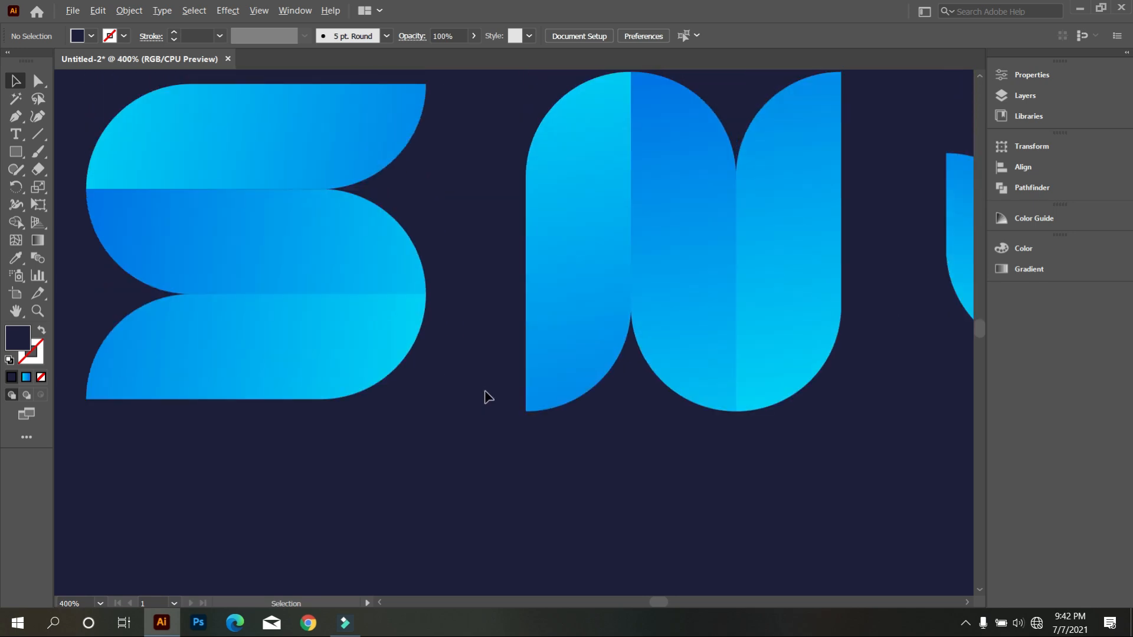
scroll(417, 342, down, 4)
scroll(387, 328, up, 4)
scroll(361, 303, up, 2)
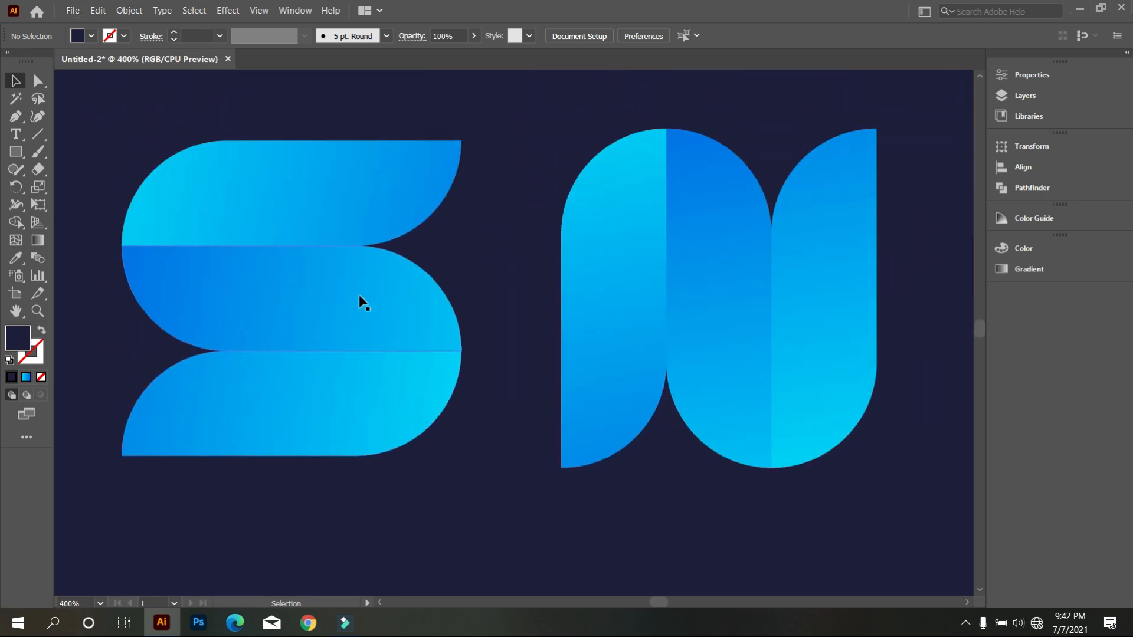
click(359, 295)
click(37, 239)
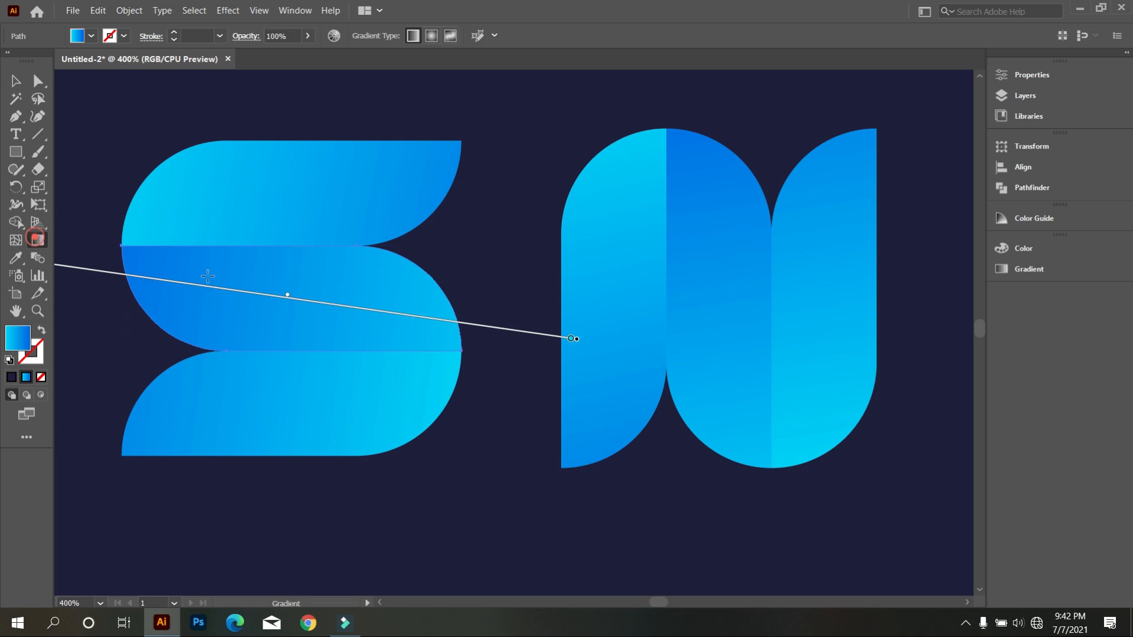
drag(473, 290, 189, 293)
scroll(377, 334, down, 1)
drag(441, 332, 177, 278)
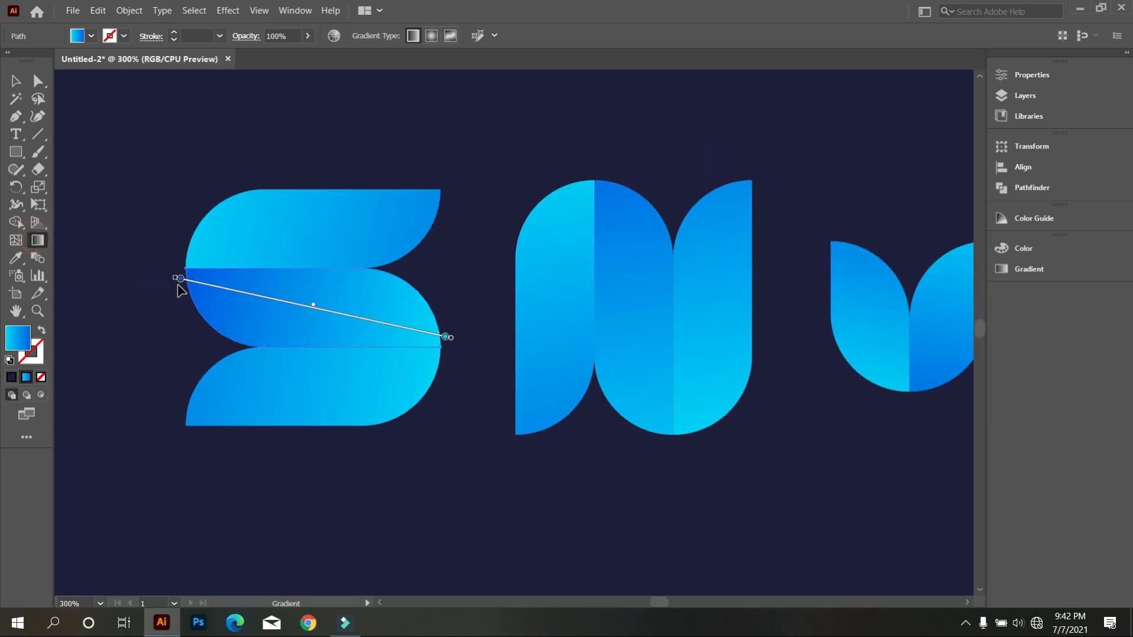
Redraw the gradient on the S's top strip so dark blue starts at its left end, and deselect it
click(16, 80)
click(122, 156)
click(255, 213)
click(37, 239)
drag(455, 220, 147, 238)
drag(502, 205, 139, 250)
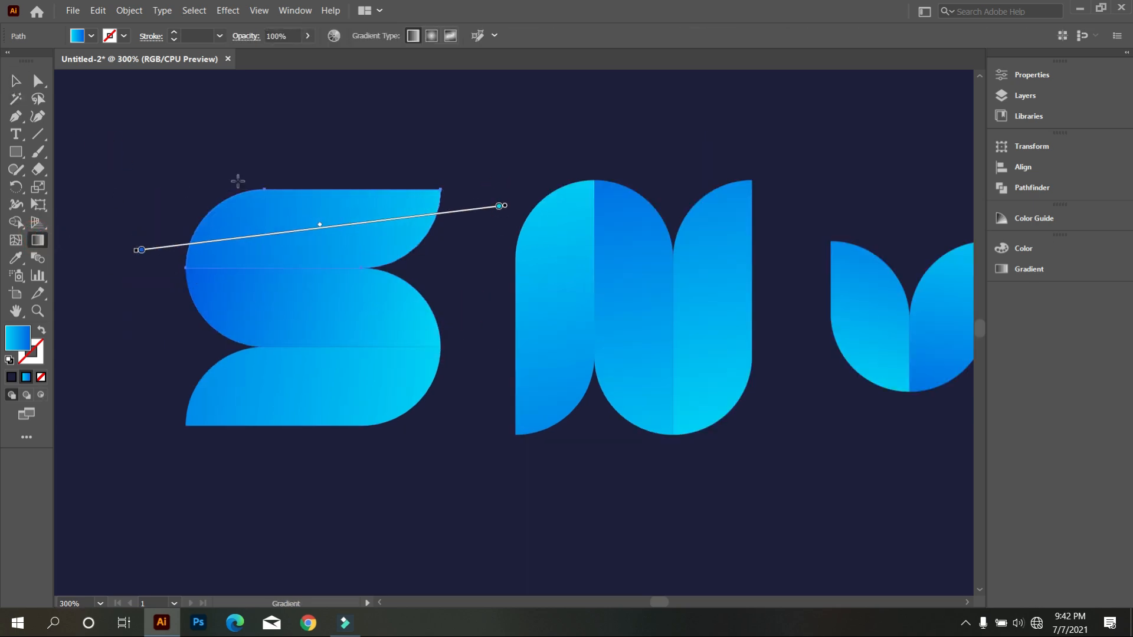
click(16, 81)
click(121, 177)
Fill the N with the yellow-to-orange swatch's gradient using the Eyedropper, and deselect it
scroll(220, 299, down, 2)
scroll(398, 272, down, 1)
click(398, 271)
click(16, 258)
click(260, 133)
click(16, 81)
click(365, 354)
scroll(364, 354, up, 2)
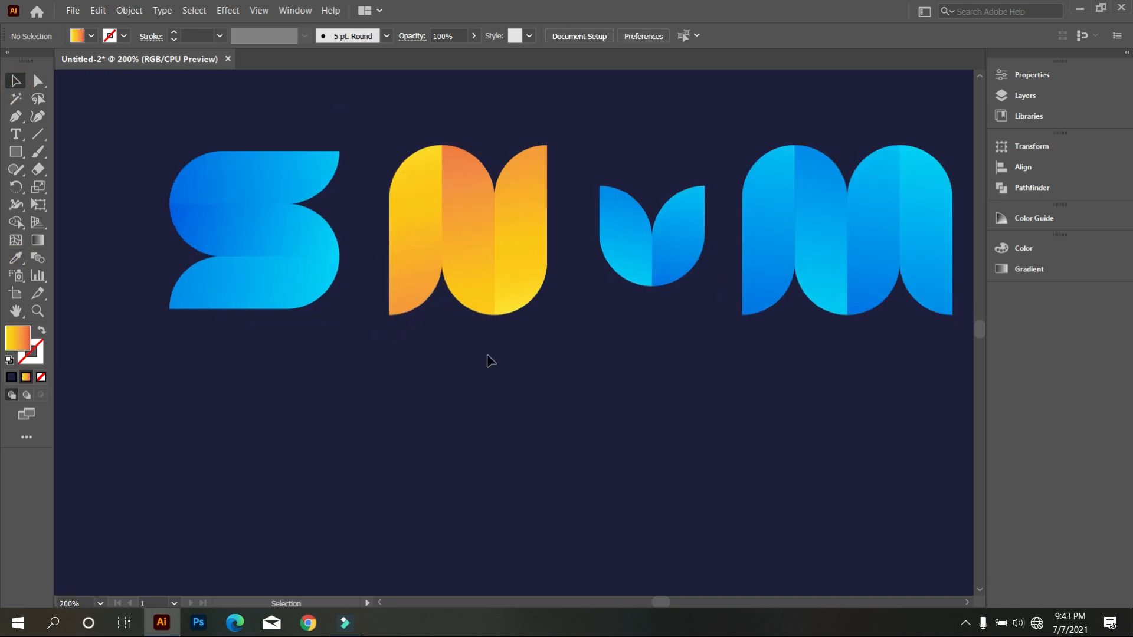
Redraw the gradients on the N's middle and right strips so they run from yellow at the top to orange-red at the bottom
scroll(552, 269, up, 2)
scroll(411, 248, up, 1)
click(411, 253)
click(37, 239)
drag(407, 172, 443, 447)
click(16, 81)
click(506, 316)
click(36, 245)
drag(572, 418, 455, 223)
drag(476, 144, 546, 553)
click(16, 81)
click(184, 160)
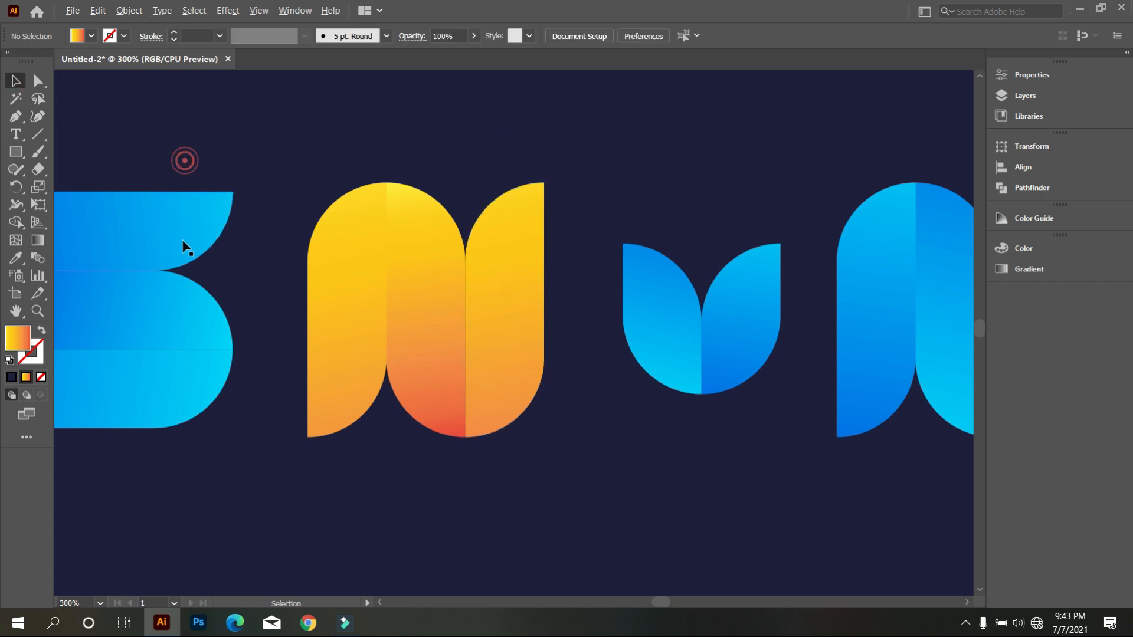
Shift the M, Z, B and W together to the right to widen the gap after the V
scroll(182, 272, down, 1)
scroll(461, 378, right, 1)
scroll(499, 367, down, 3)
drag(517, 253, 820, 416)
key(shift+Right)
key(shift+Right)
key(shift+Right)
key(shift+Right)
key(shift+Right)
key(shift+Right)
key(shift+Right)
key(shift+Right)
click(500, 404)
Enlarge the V to about the height of the neighbouring N and M, and position it between them
scroll(501, 405, up, 4)
scroll(501, 404, up, 2)
drag(520, 414, 324, 167)
drag(493, 314, 562, 381)
scroll(505, 357, up, 1)
drag(505, 357, 485, 295)
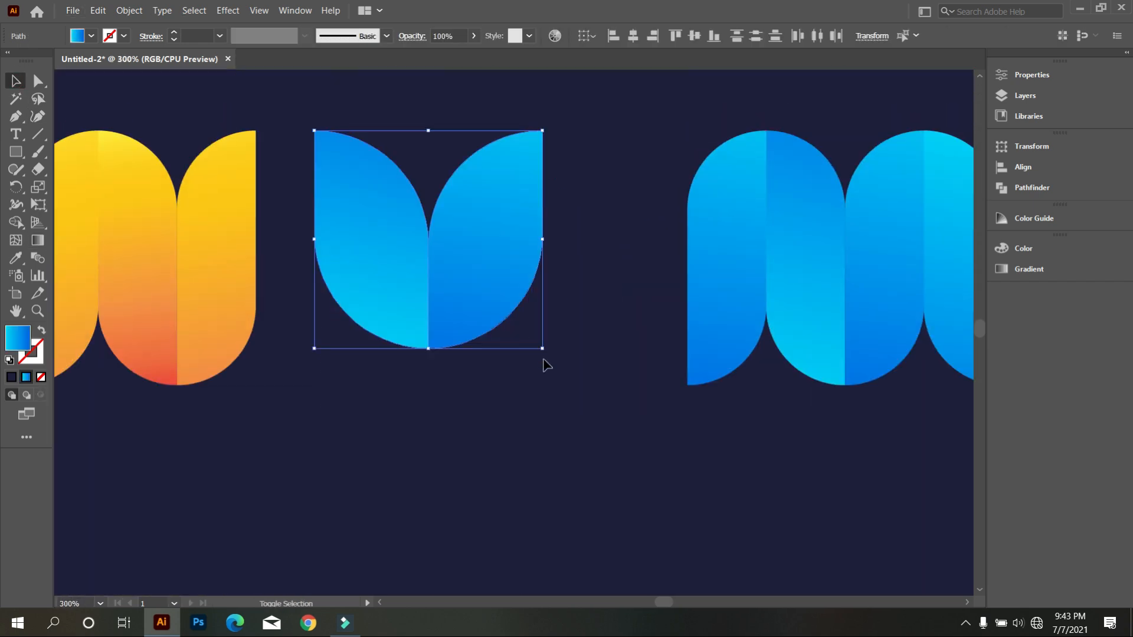
drag(542, 349, 585, 389)
click(571, 442)
Fill the V with the cyan-to-mint swatch's gradient using the Eyedropper, and deselect it
scroll(568, 442, down, 2)
drag(556, 455, 440, 352)
key(i)
click(216, 141)
key(v)
click(376, 256)
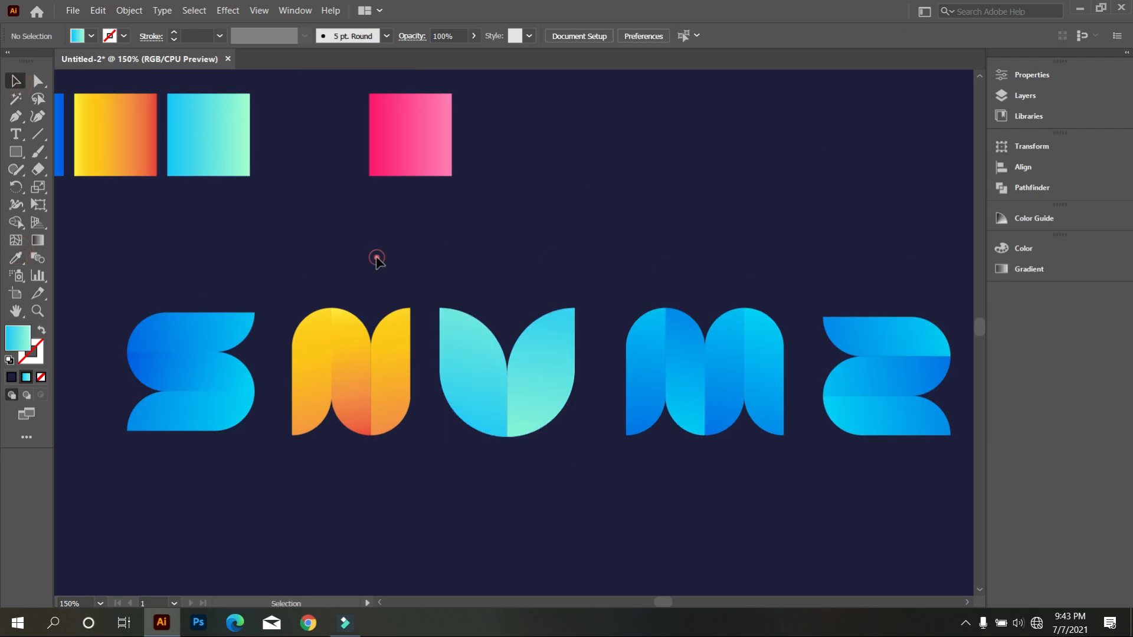
Fill the M with the pink swatch's gradient using the Eyedropper, and deselect it
scroll(376, 248, down, 1)
drag(416, 229, 528, 357)
click(19, 257)
click(295, 148)
click(16, 81)
click(535, 438)
Fill the Z with the yellow-orange gradient sampled from the N, and deselect it
drag(564, 244, 638, 354)
click(16, 258)
click(238, 286)
click(16, 80)
click(529, 182)
Scale the B down to about the height of the neighbouring letters and adjust the position of its pieces
scroll(769, 348, up, 2)
drag(594, 149, 720, 312)
drag(691, 289, 722, 326)
click(713, 381)
scroll(714, 382, up, 1)
click(671, 260)
drag(751, 386, 760, 401)
key(ctrl+z)
shift+click(708, 330)
drag(717, 369, 709, 355)
Select the whole B and fill it with the cyan-to-mint swatch's gradient using the Eyedropper
drag(729, 455, 641, 258)
scroll(641, 258, down, 2)
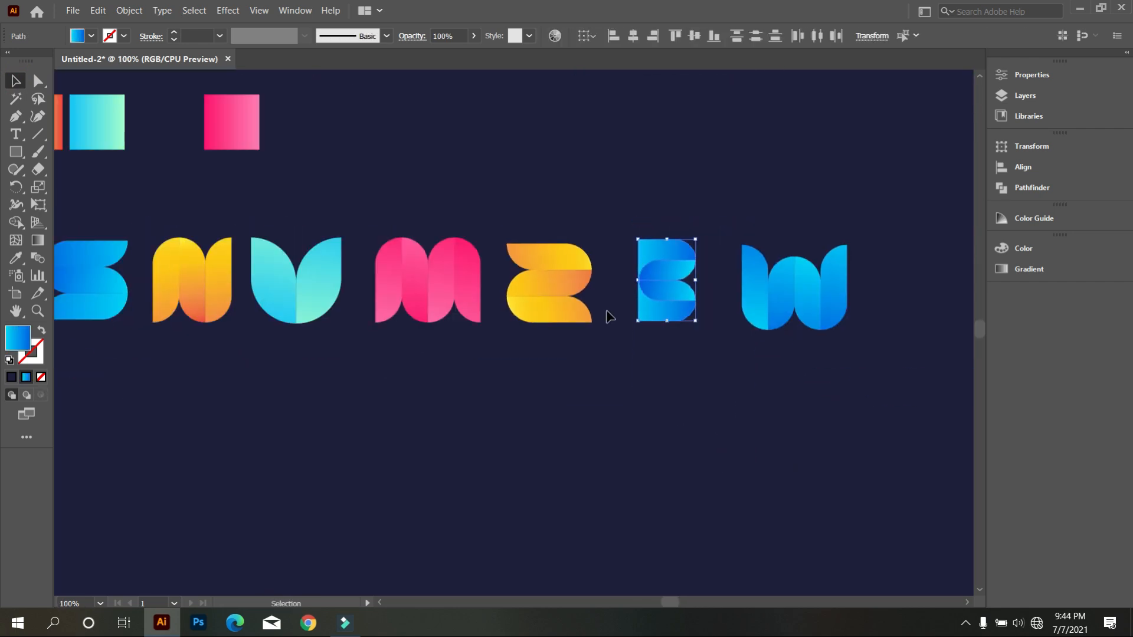
click(16, 258)
click(101, 144)
click(16, 81)
Try the N's orange gradient on the W, replace it with the blue gradient sampled from the S, and deselect it
drag(729, 197, 821, 296)
click(18, 258)
click(200, 279)
scroll(200, 279, down, 1)
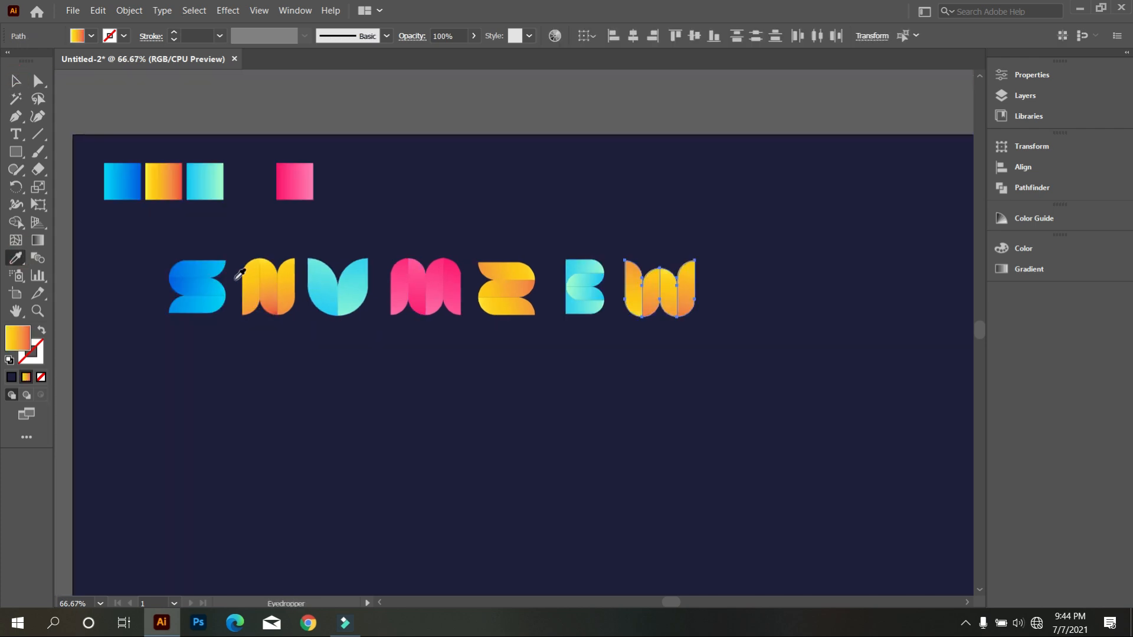
click(214, 293)
click(10, 85)
click(743, 309)
Select the complete row of letters, move it lower on the artboard, and deselect it
scroll(742, 308, up, 2)
scroll(658, 417, down, 1)
scroll(657, 418, left, 4)
scroll(750, 427, down, 1)
drag(876, 445, 335, 291)
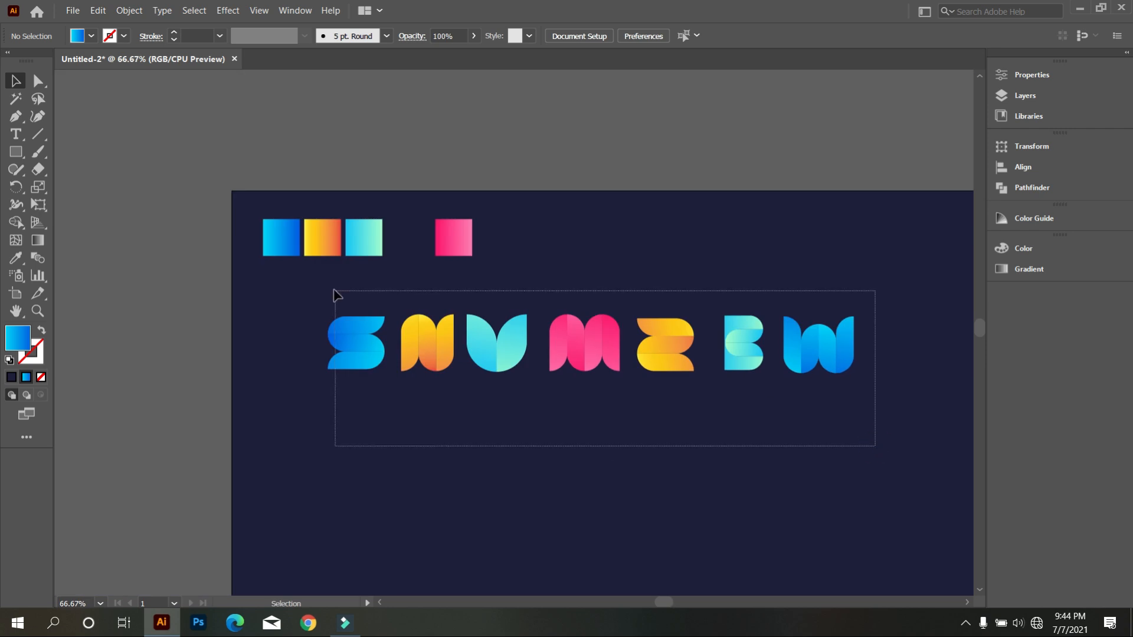
drag(693, 355, 714, 467)
scroll(715, 467, down, 3)
scroll(715, 467, up, 1)
click(743, 479)
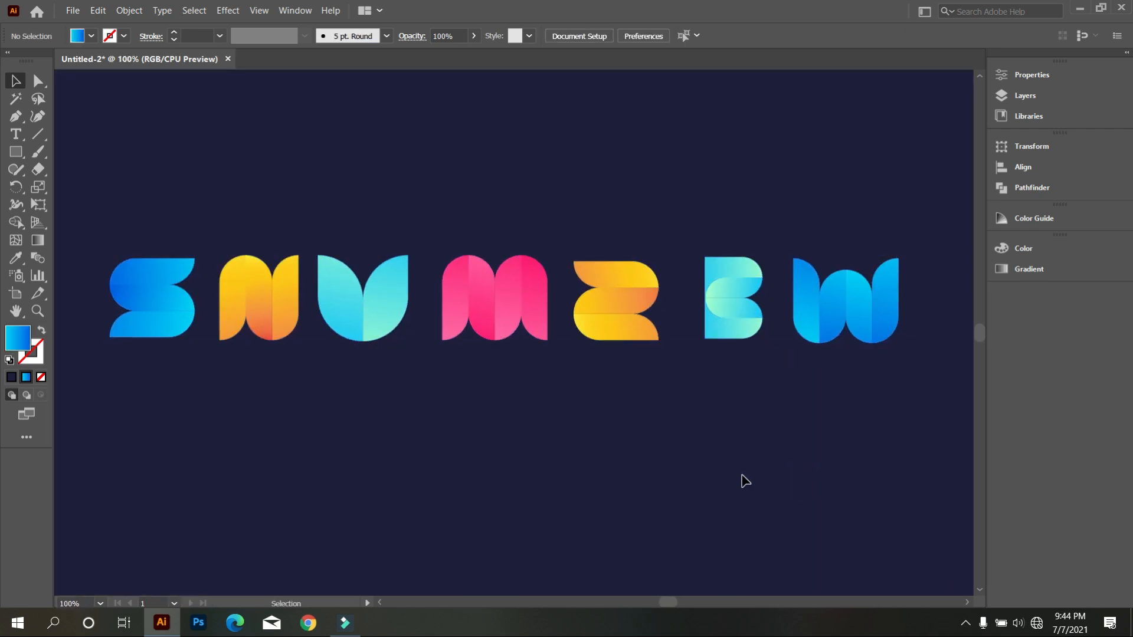